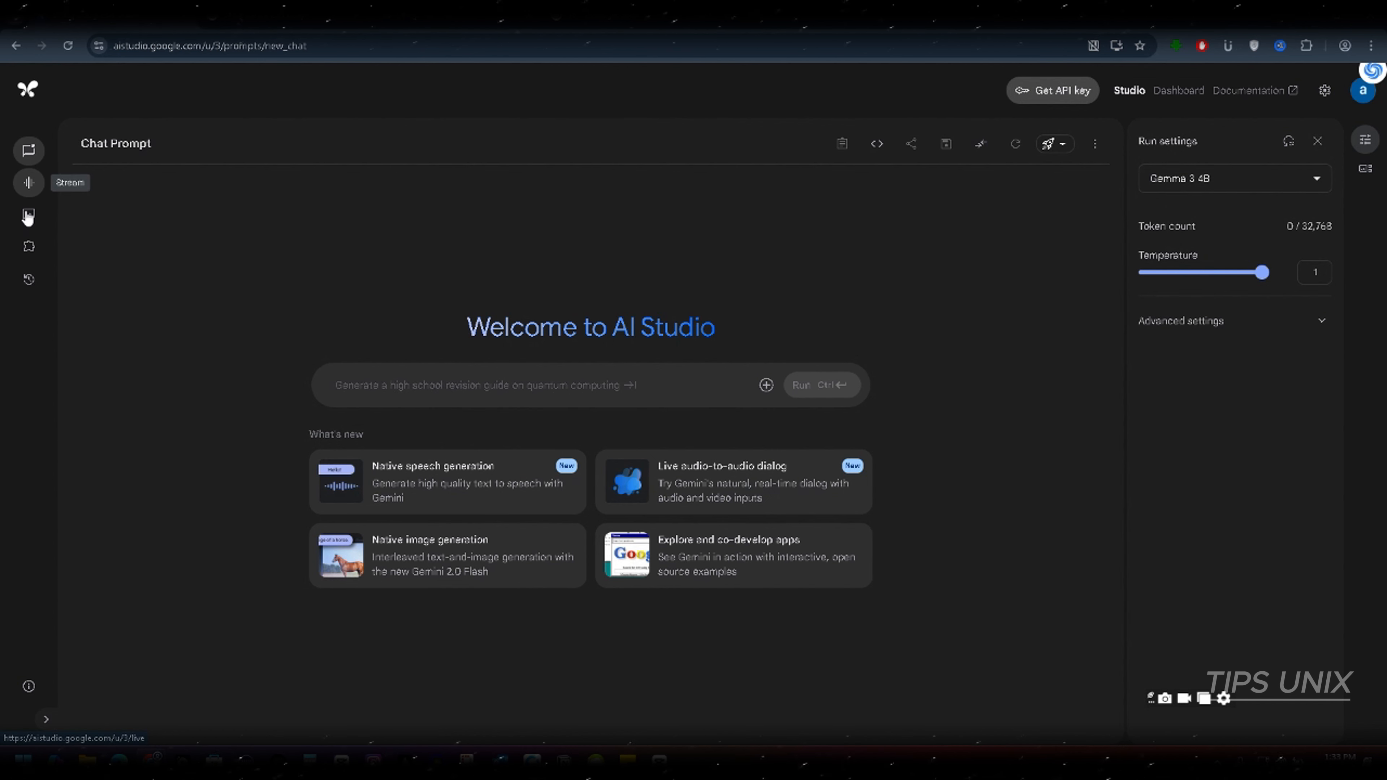
# Step: Open speech generation under Generate Media and generate audio from the placeholder two-speaker script in multi-speaker mode
pyautogui.click(107, 218)
pyautogui.click(841, 296)
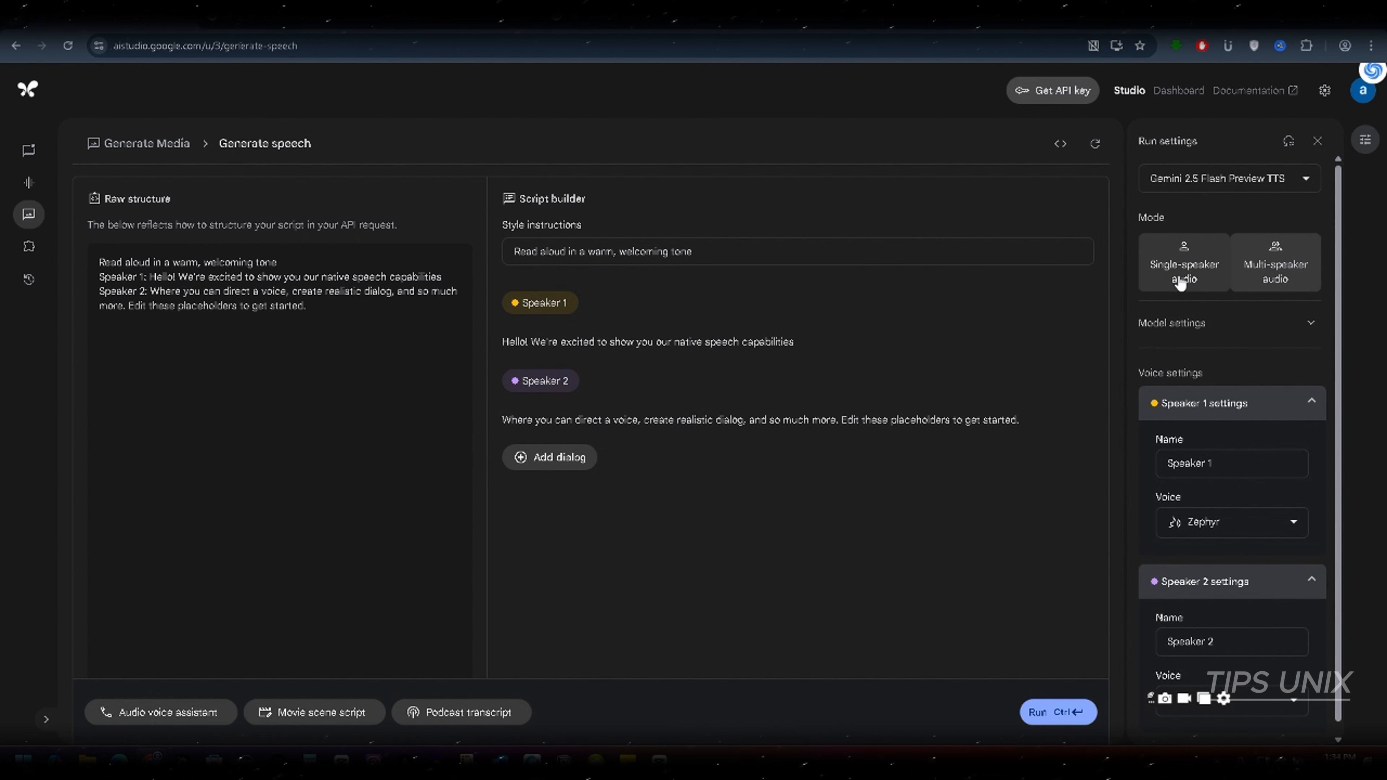
pyautogui.click(1148, 266)
pyautogui.click(1269, 273)
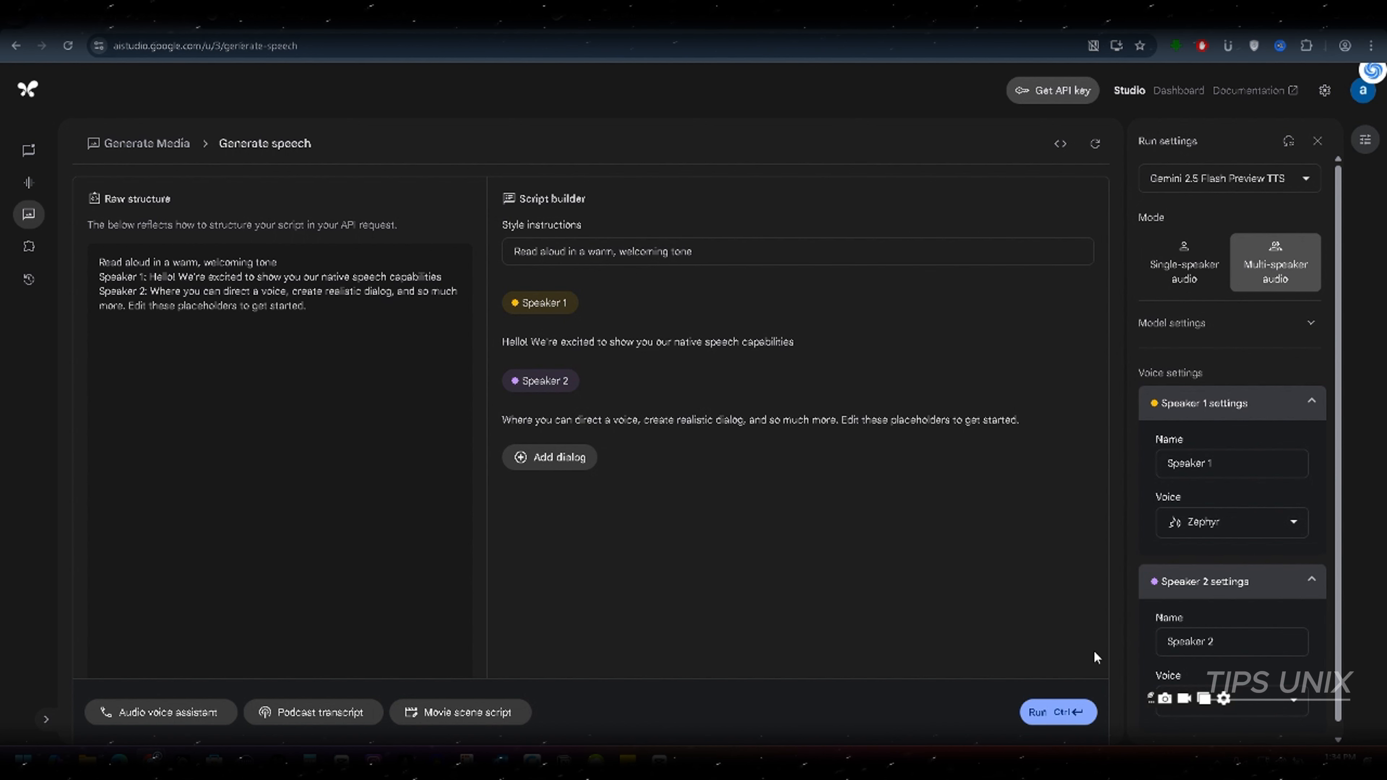
pyautogui.click(1057, 723)
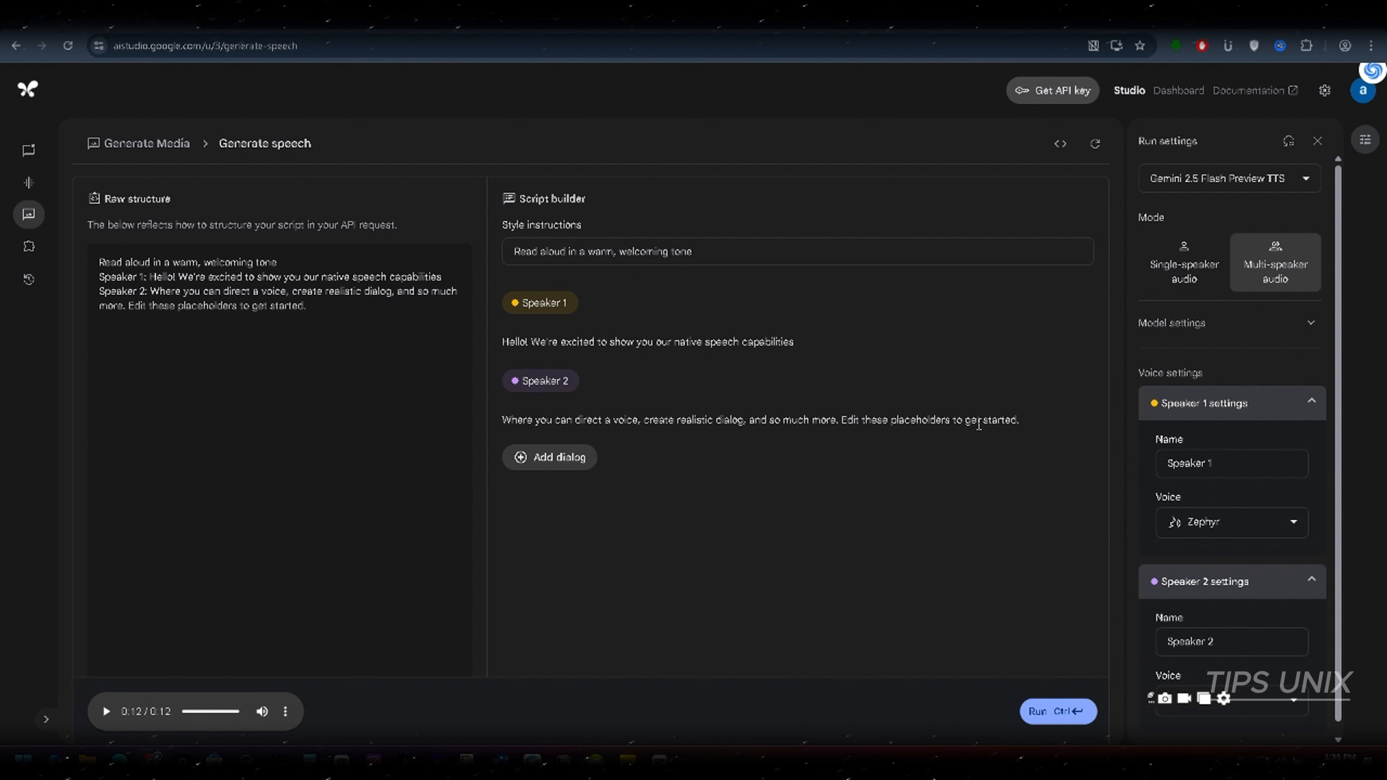
# Step: Switch to single-speaker audio and generate speech from the sample that reads a disclaimer really fast
pyautogui.click(1191, 272)
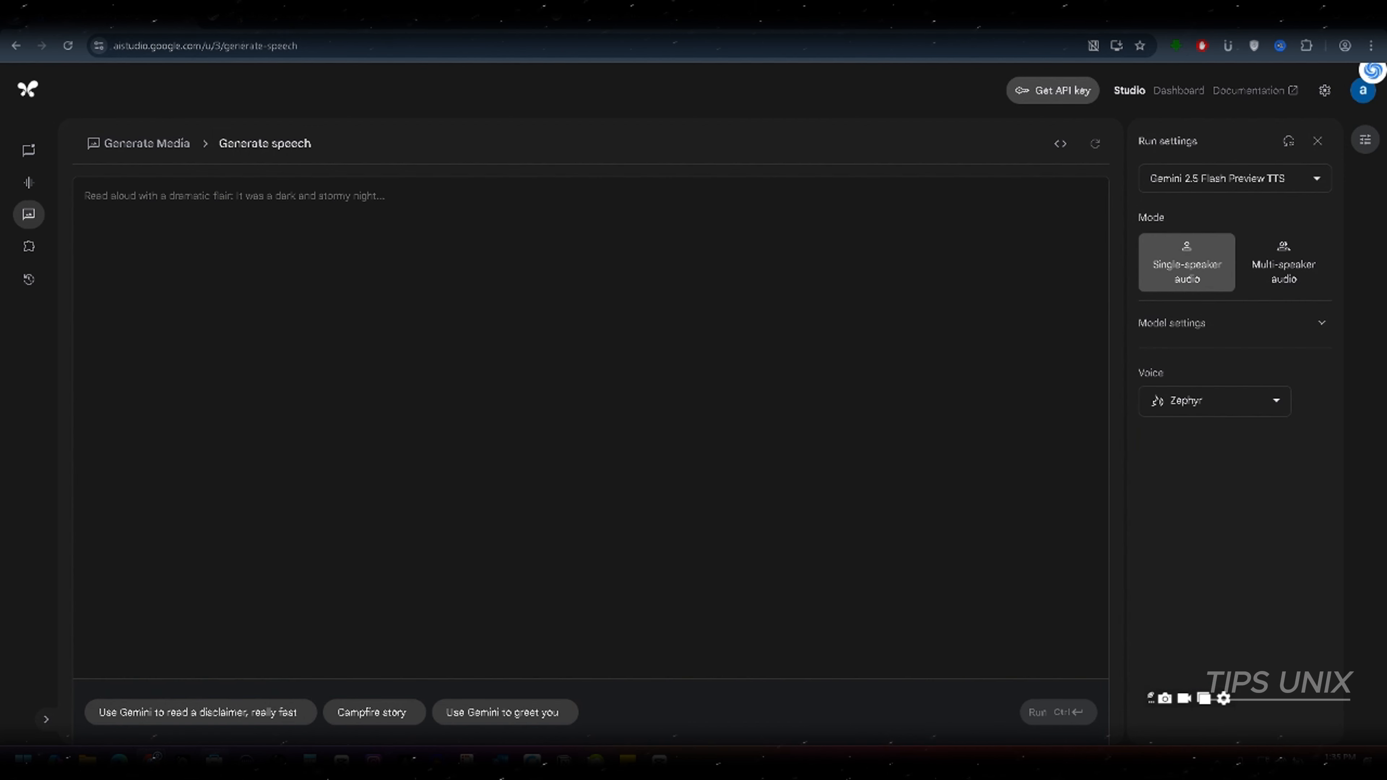
pyautogui.click(248, 713)
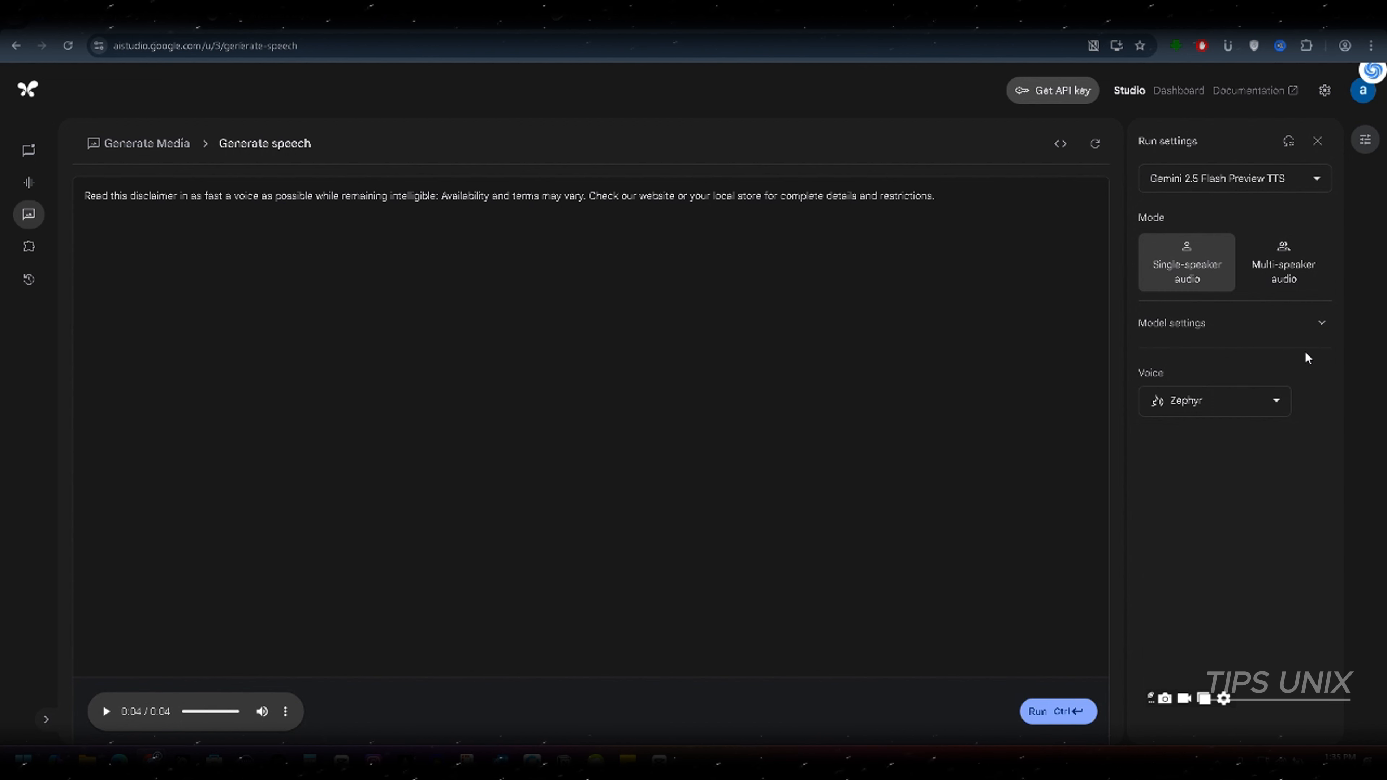
# Step: Browse the available voices and preview the Puck voice without changing the selected one
pyautogui.click(1251, 403)
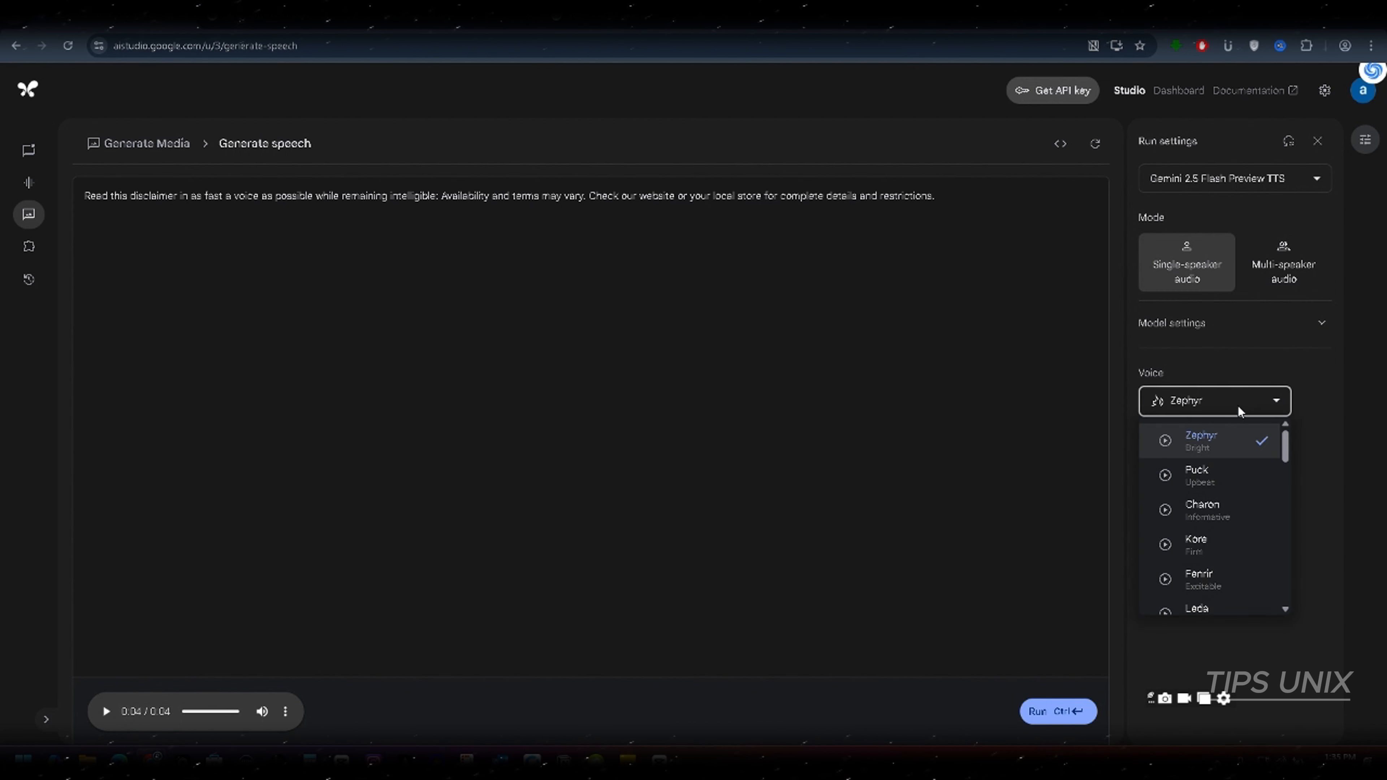
pyautogui.scroll(-10, 1223, 519)
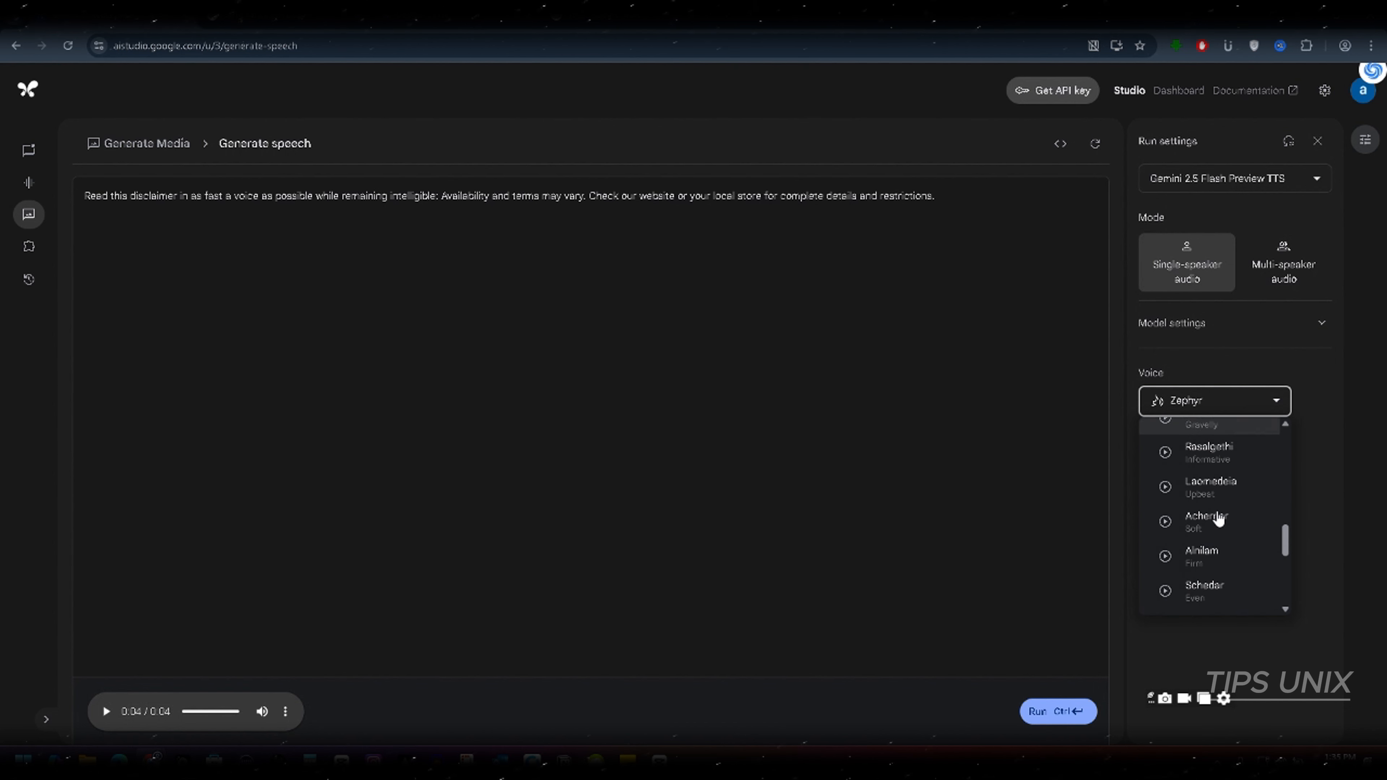
pyautogui.scroll(10, 1206, 546)
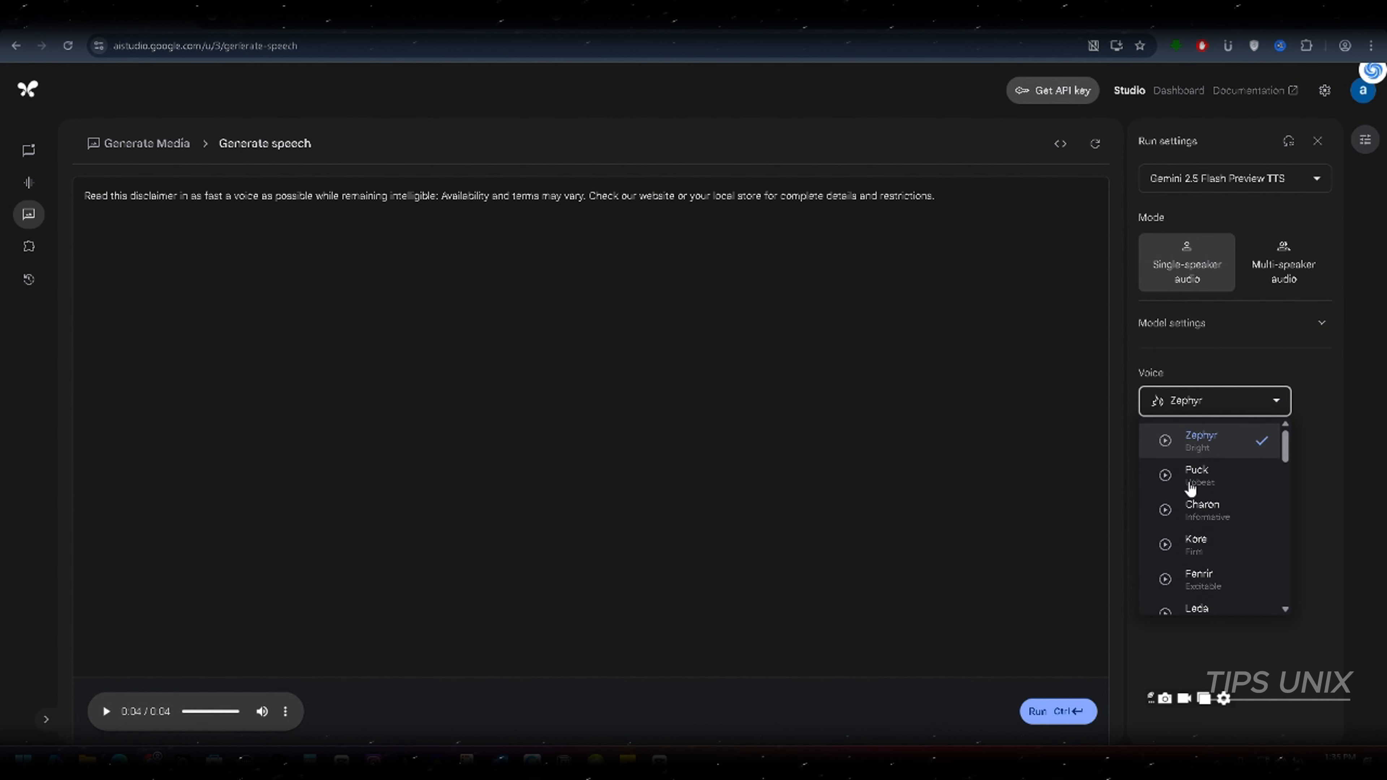
pyautogui.click(1165, 476)
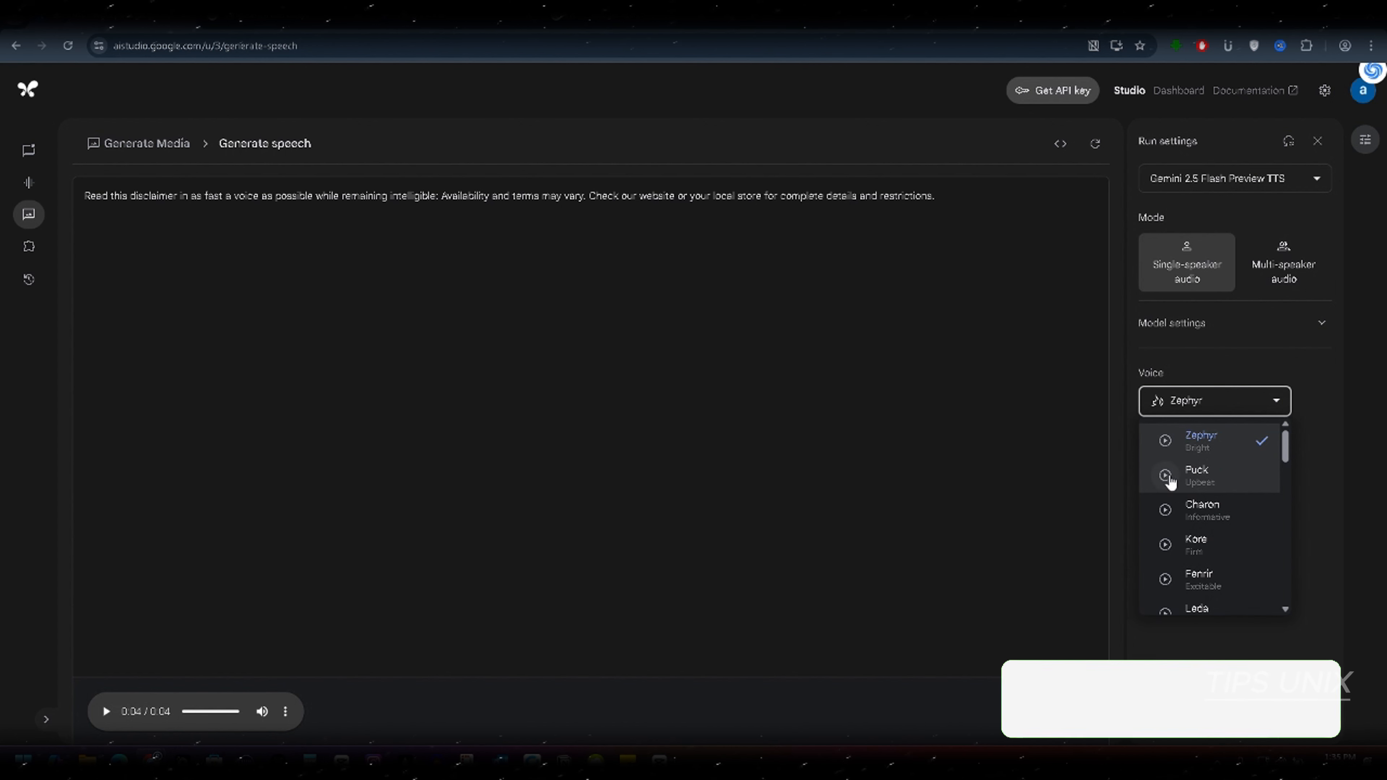
pyautogui.click(1330, 433)
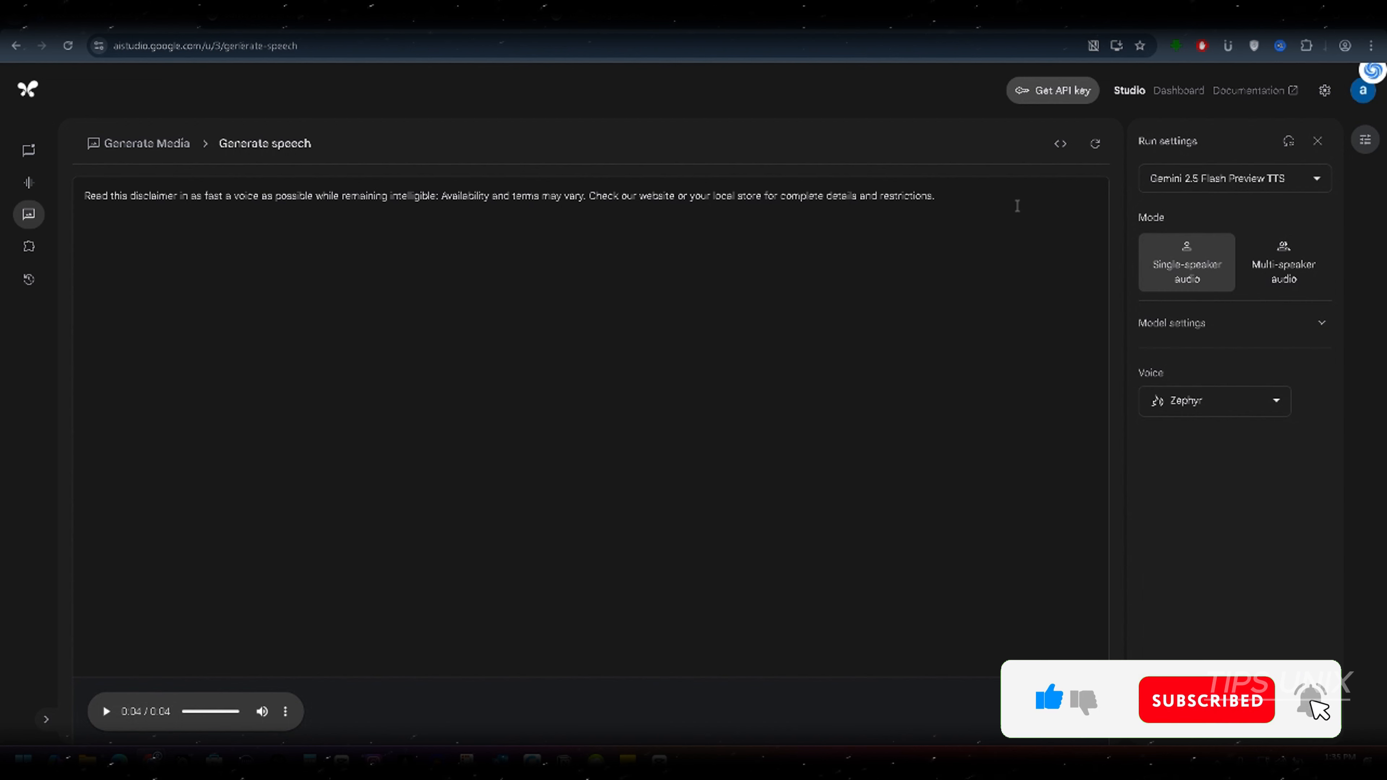
# Step: Clear the disclaimer text from the single-speaker prompt
pyautogui.moveTo(1016, 205); pyautogui.dragTo(26, 180)
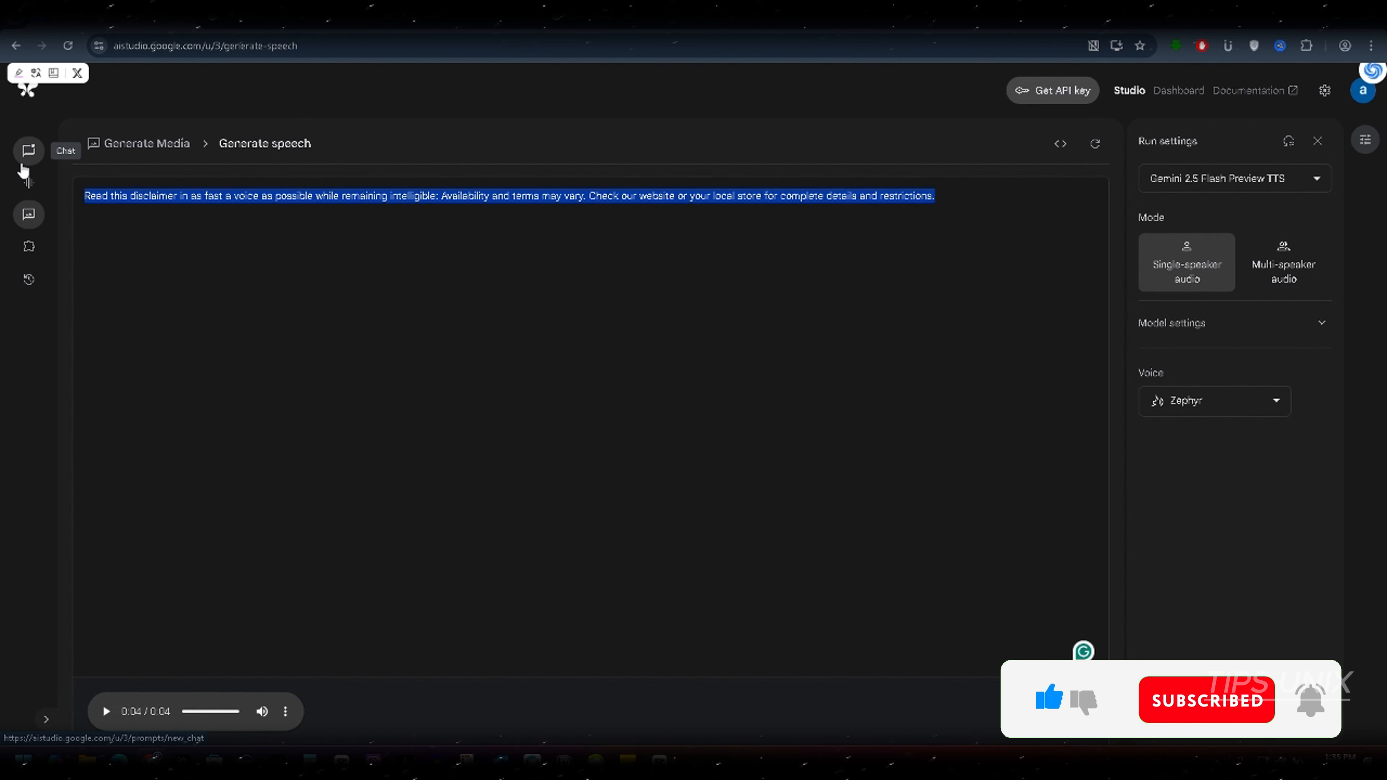
pyautogui.press('BackSpace')
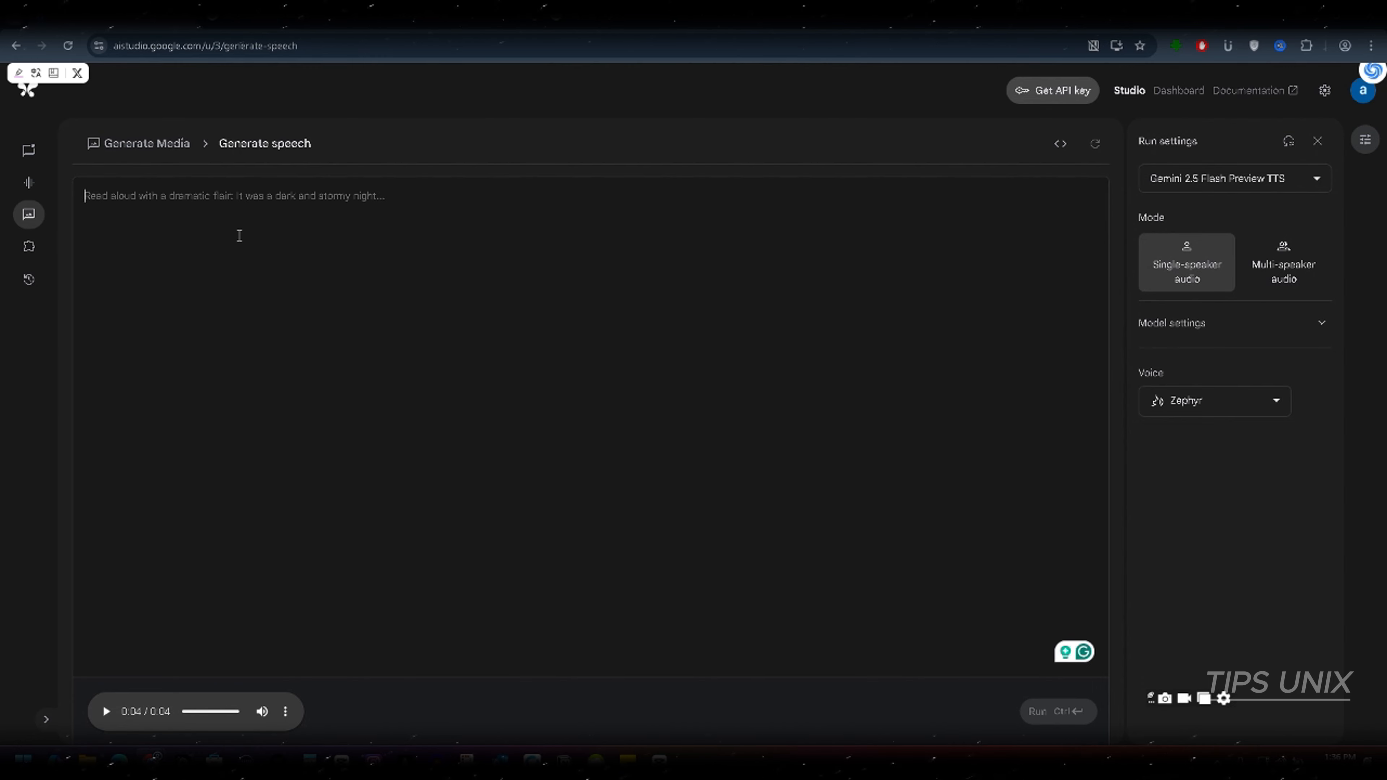
# Step: Switch to the ChatGPT conversation and examine the Sang Kancil dan Buaya dialogue, including the [warm] emotion tag on the first line
pyautogui.click(275, 28)
pyautogui.scroll(2, 992, 362)
pyautogui.scroll(-5, 992, 362)
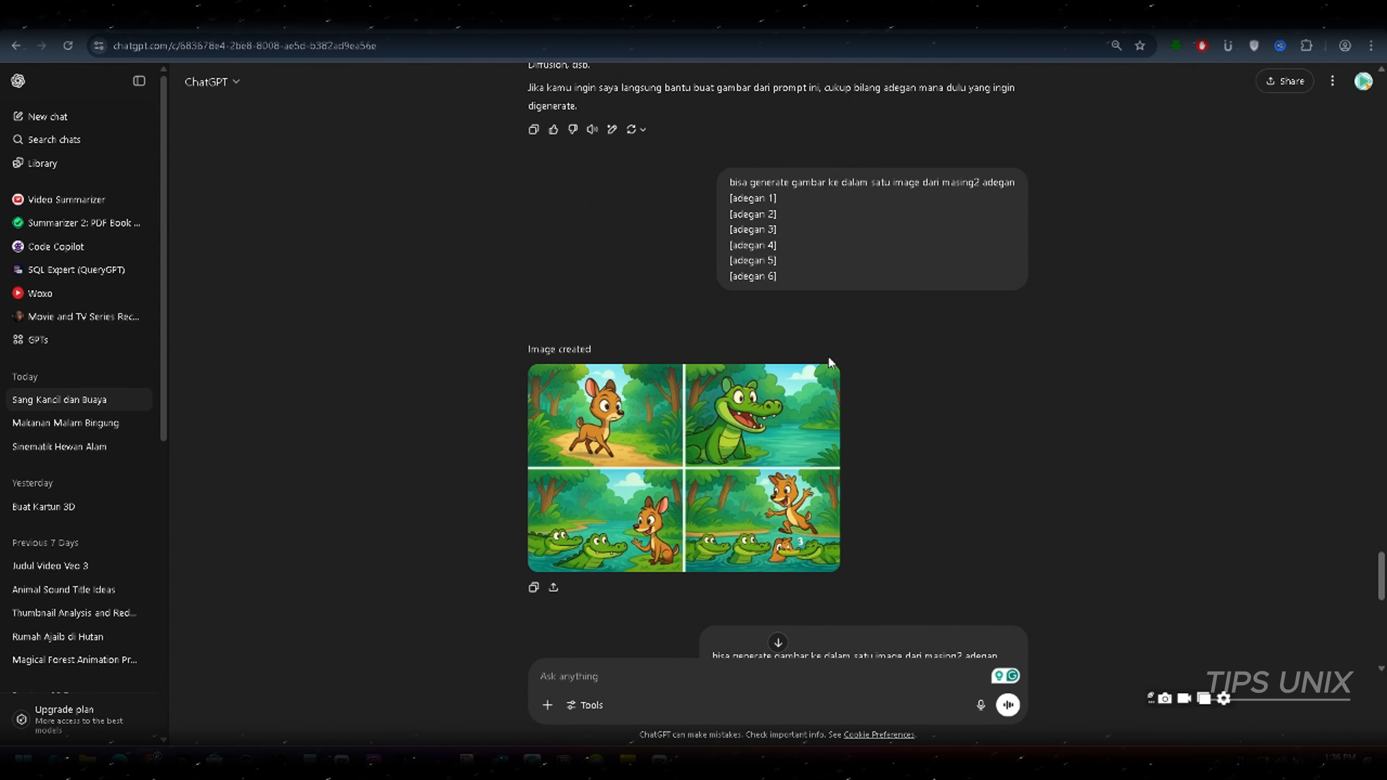
pyautogui.scroll(10, 780, 324)
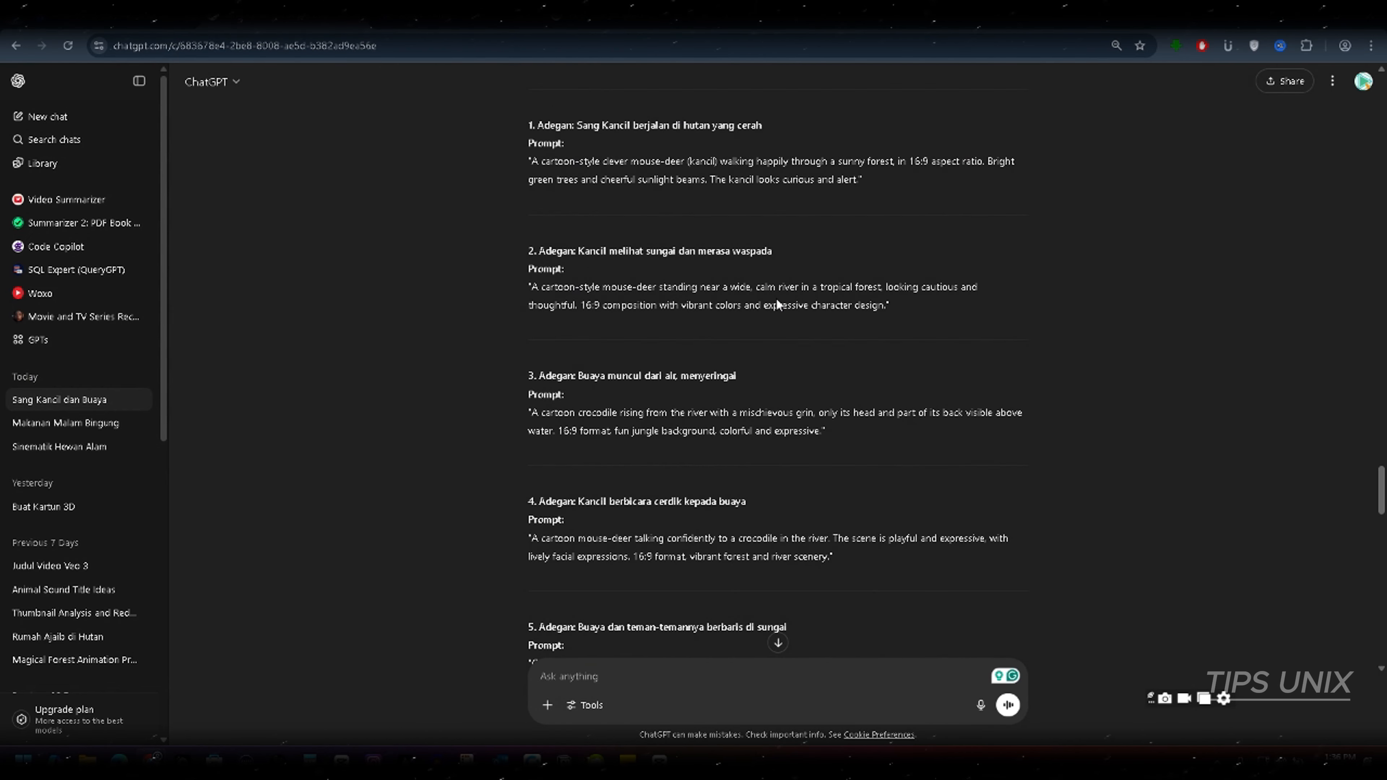
pyautogui.scroll(15, 777, 303)
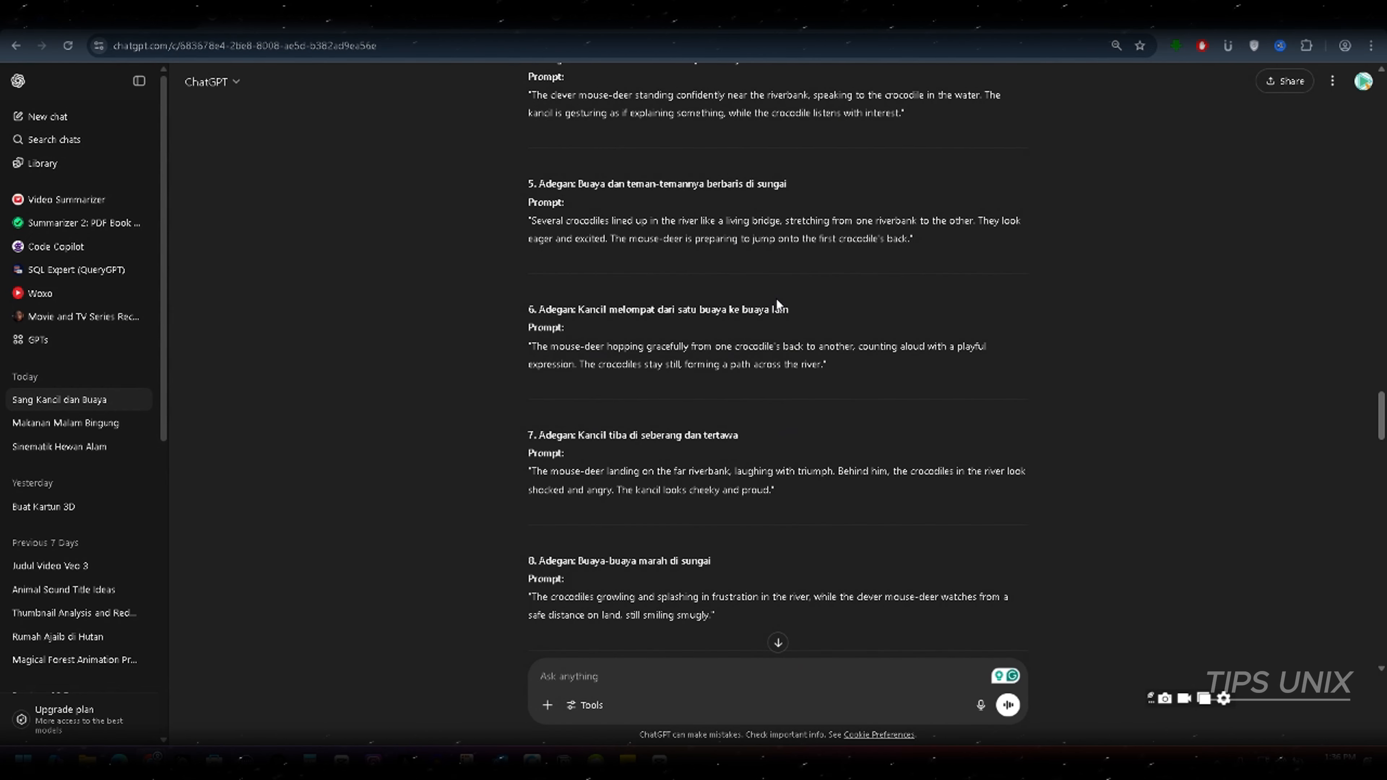
pyautogui.scroll(15, 777, 301)
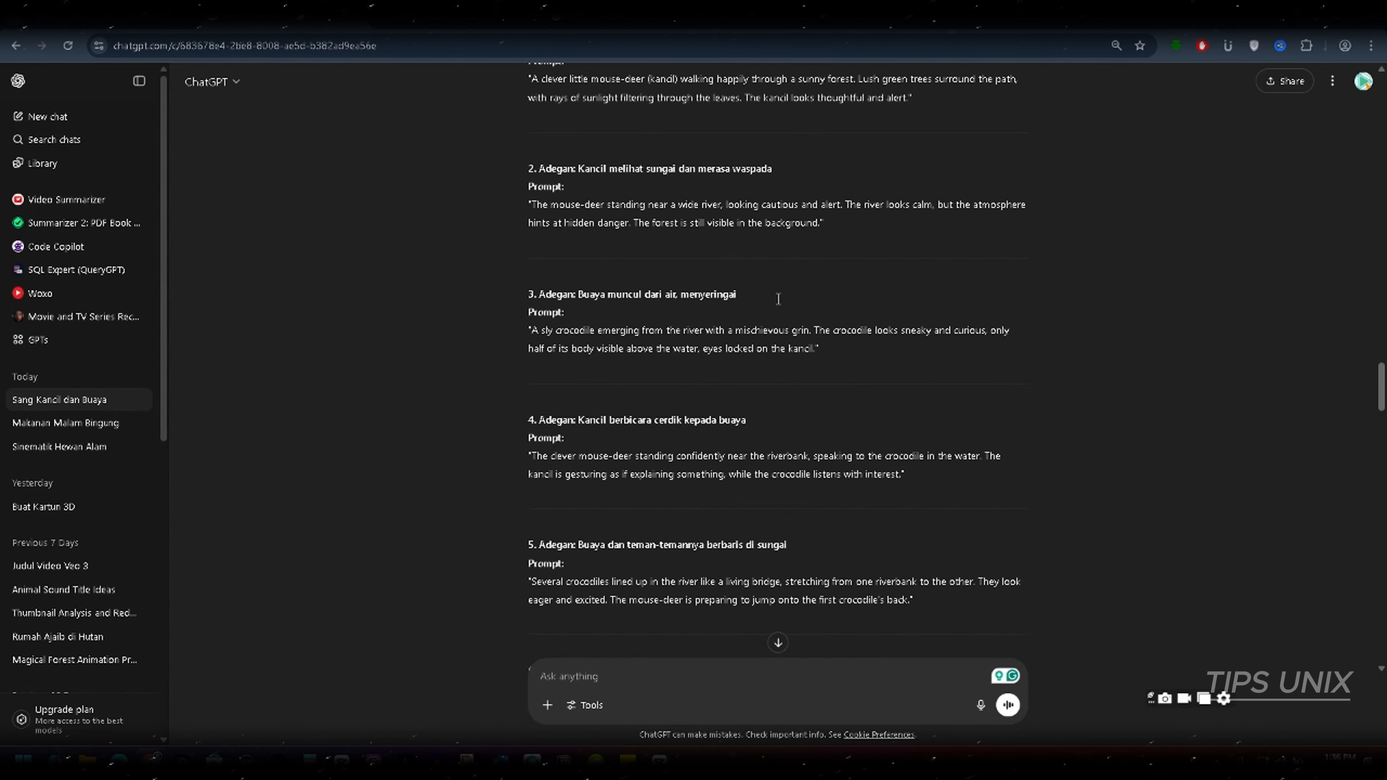
pyautogui.scroll(3, 778, 304)
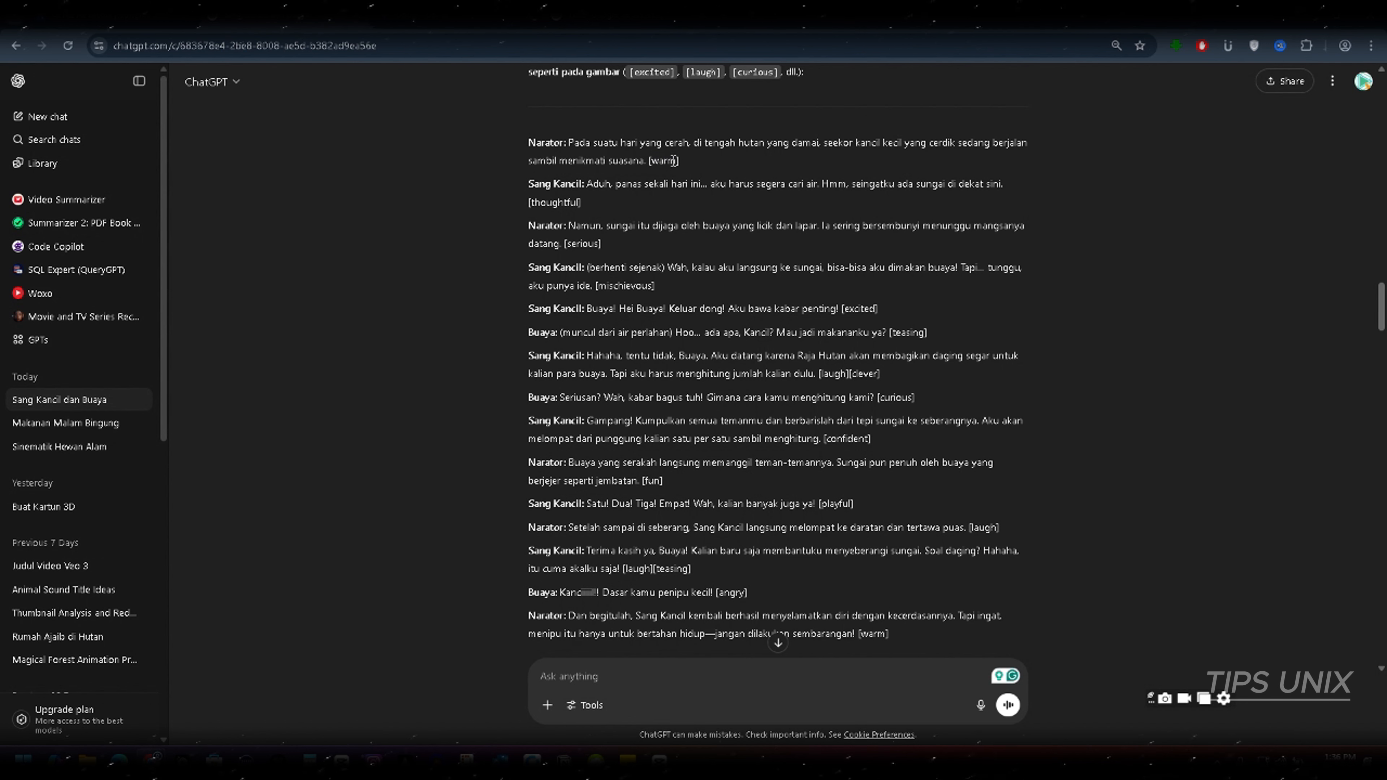
pyautogui.moveTo(680, 160); pyautogui.dragTo(649, 167)
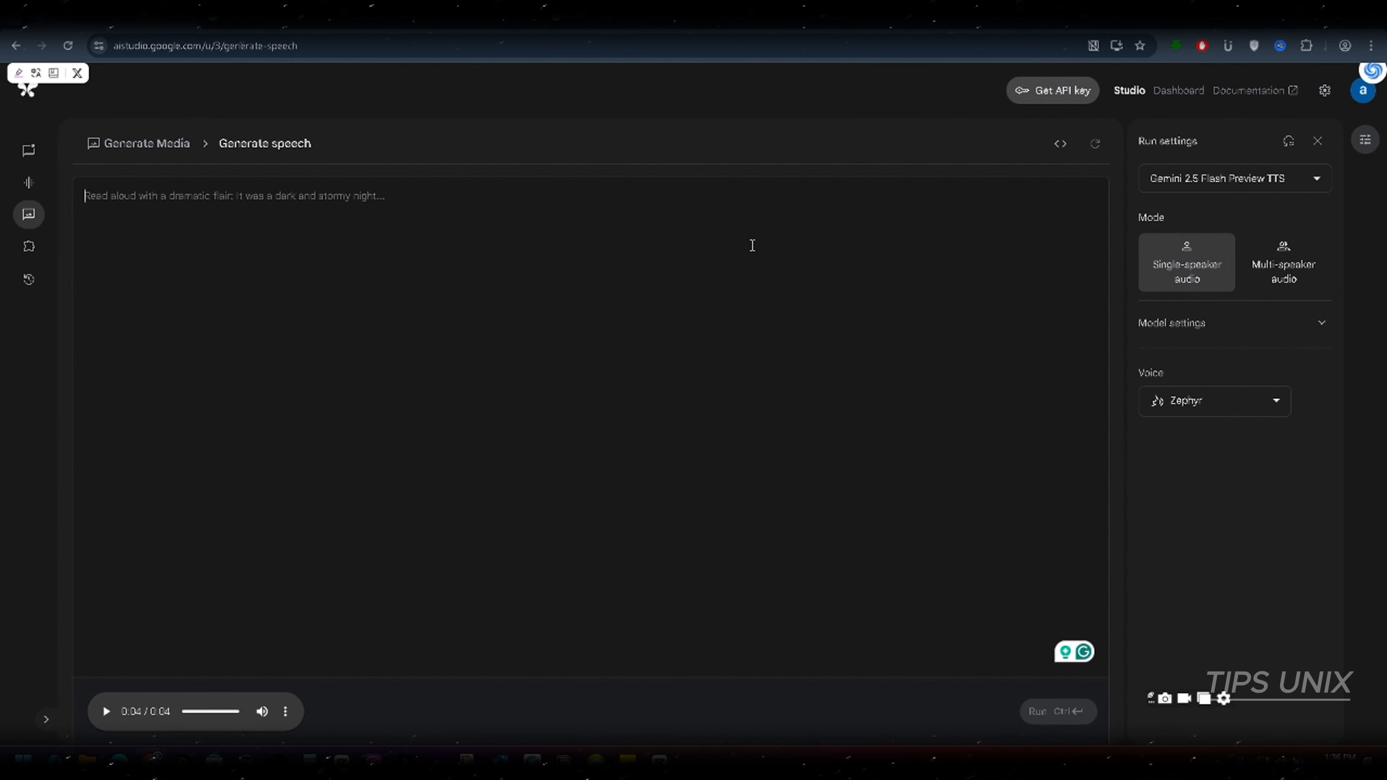
# Step: Change the speech mode to multi-speaker audio and clear the style instructions
pyautogui.click(1304, 290)
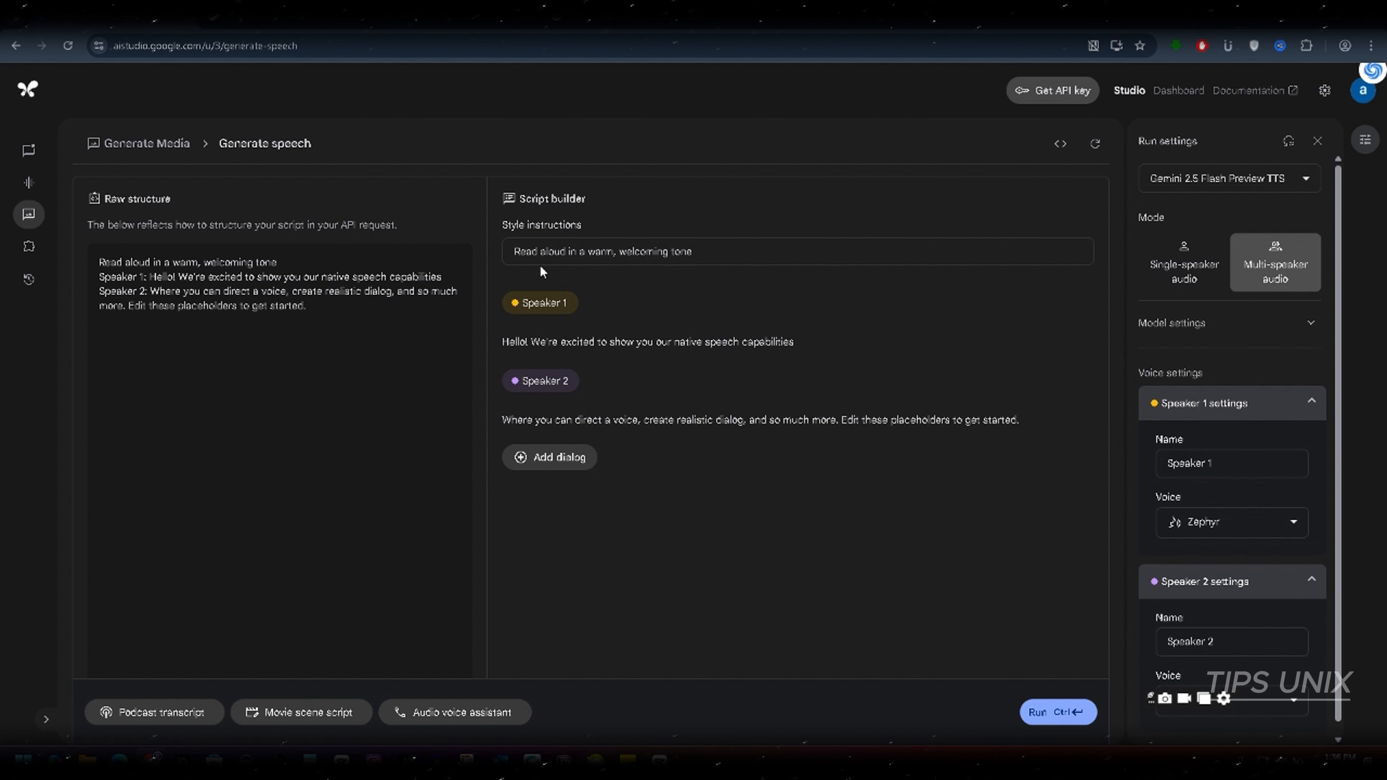
pyautogui.moveTo(710, 264); pyautogui.dragTo(389, 225)
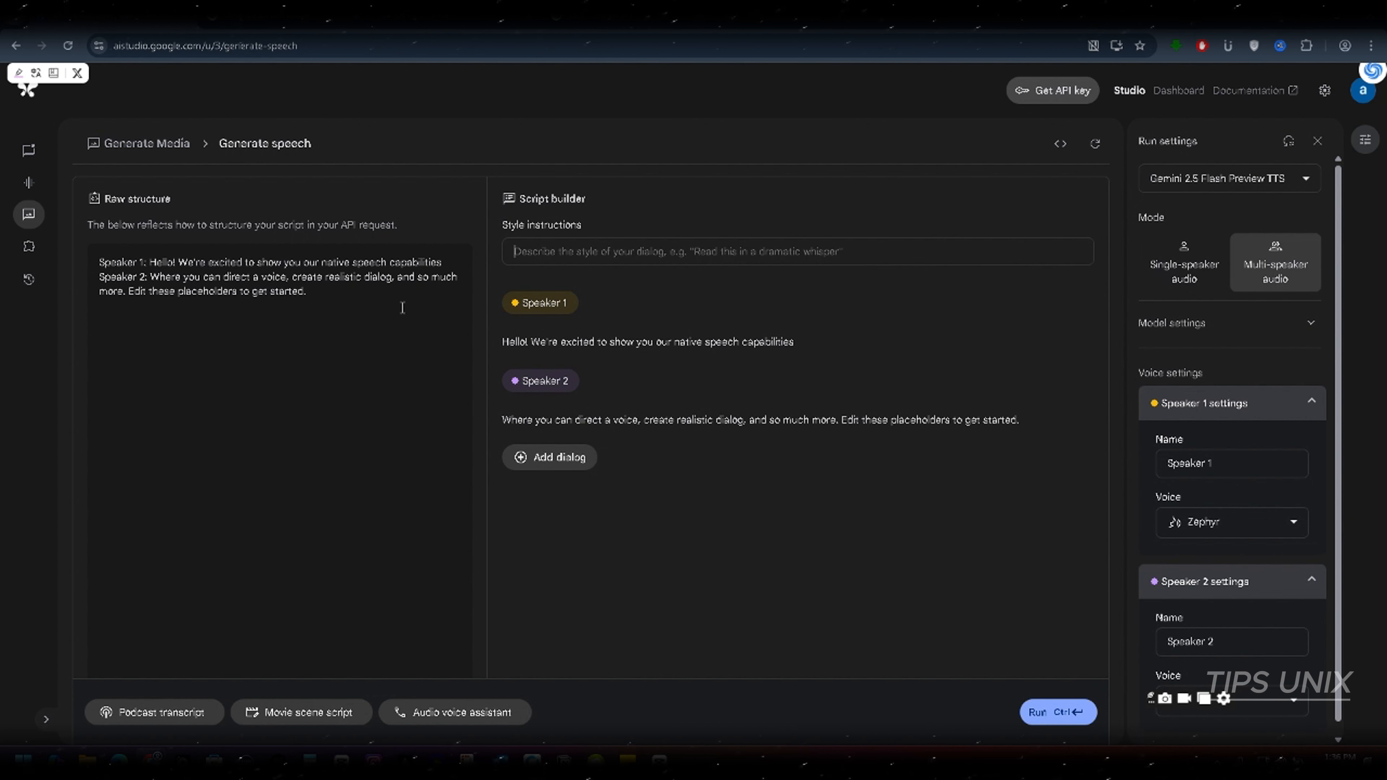
pyautogui.click(450, 263)
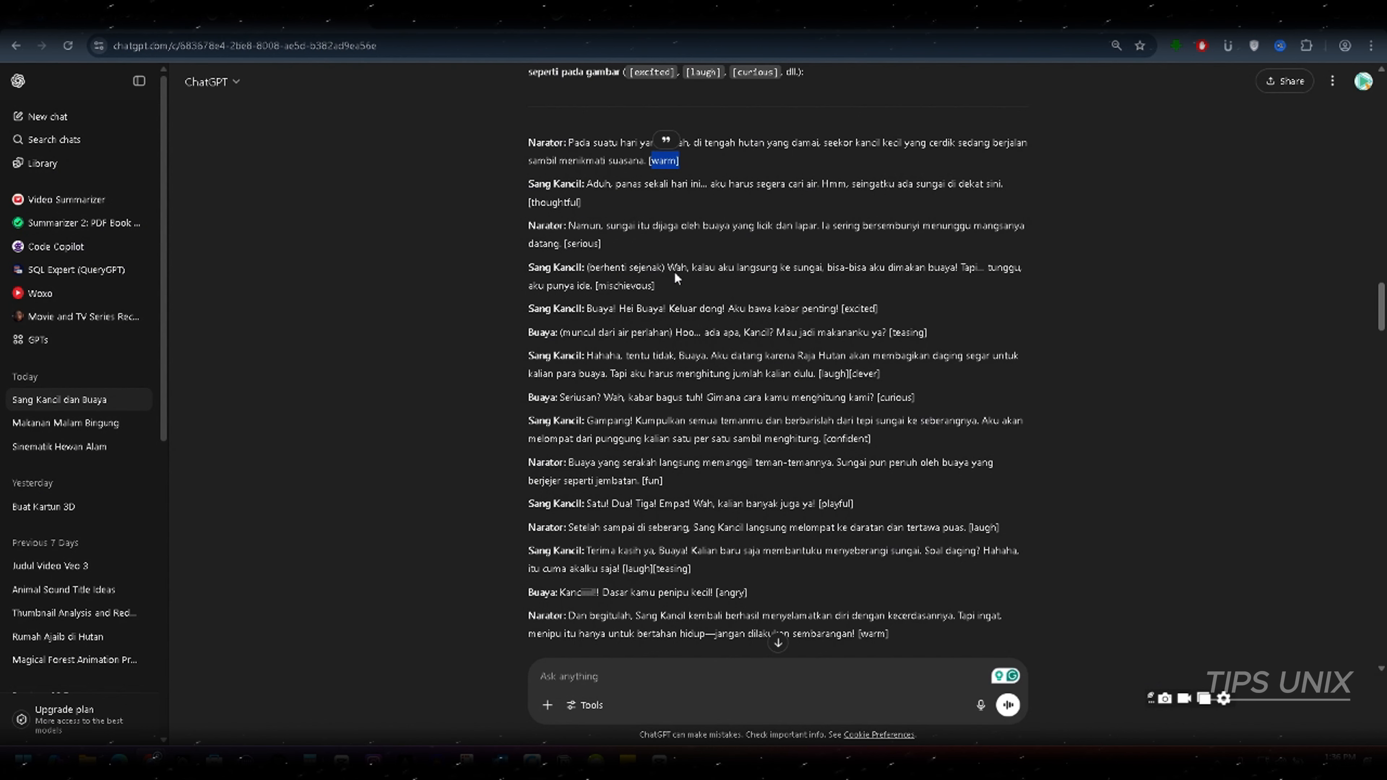
# Step: Copy the ChatGPT dialogue from the first Narator line through the Sang Kancil line tagged [excited]
pyautogui.scroll(1, 675, 268)
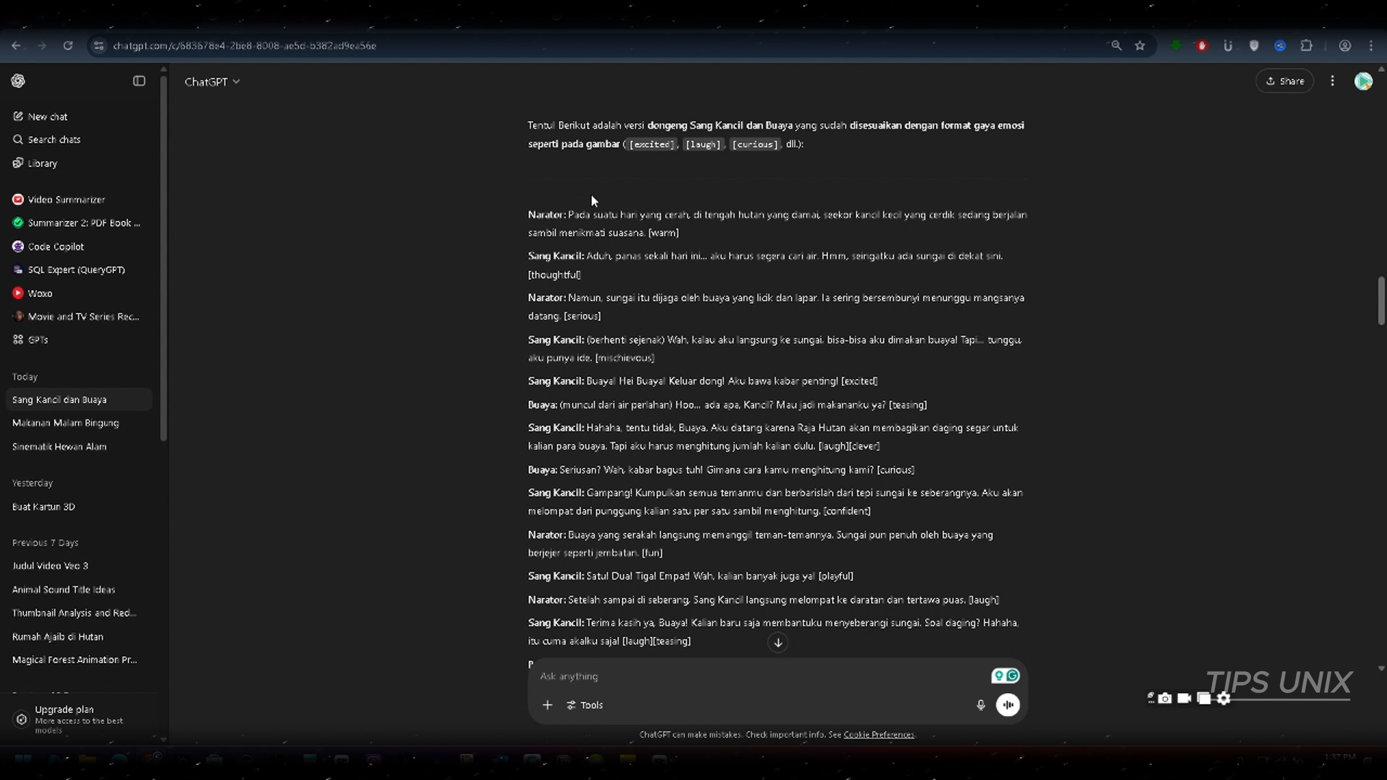
pyautogui.moveTo(527, 214); pyautogui.dragTo(883, 382)
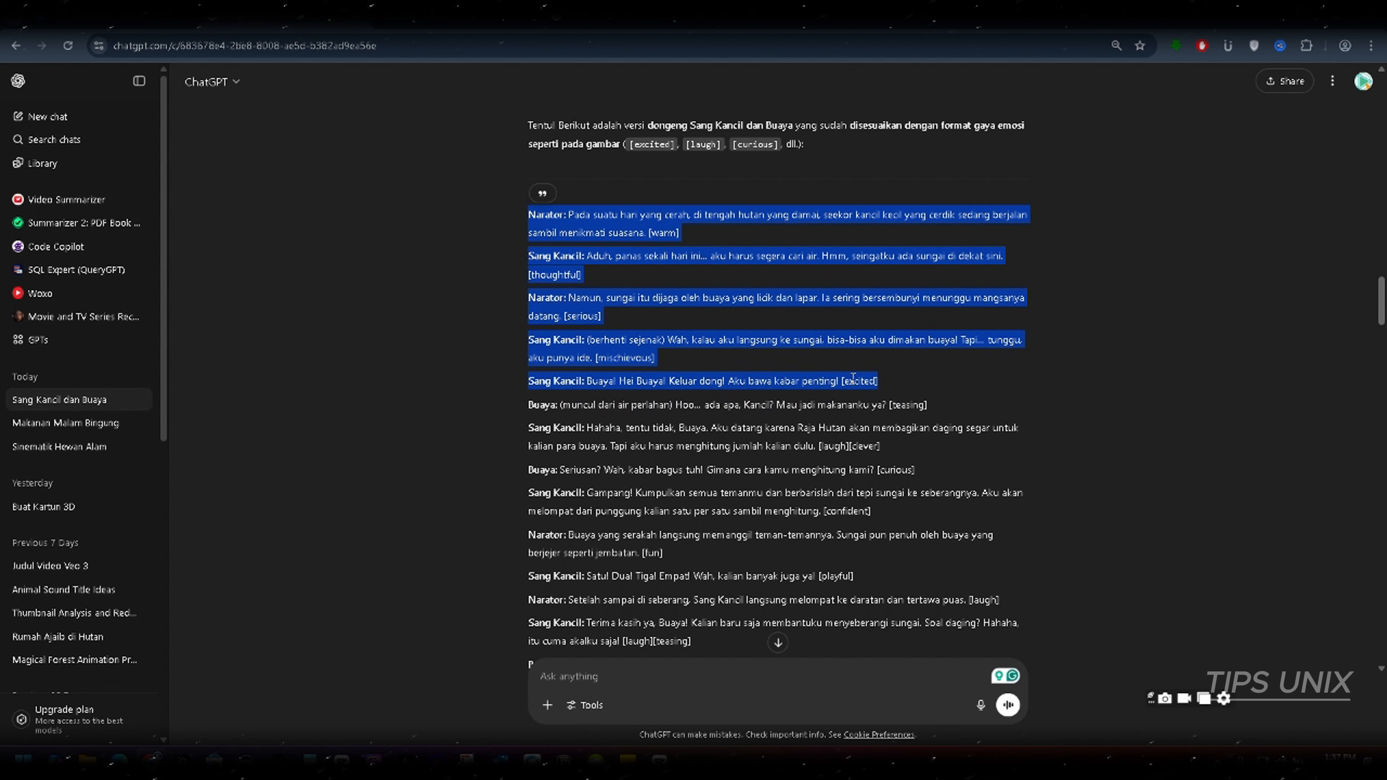
pyautogui.rightClick(883, 381)
pyautogui.click(906, 397)
# Step: Return to AI Studio and replace the placeholder text in the raw structure with the copied dialogue
pyautogui.click(464, 17)
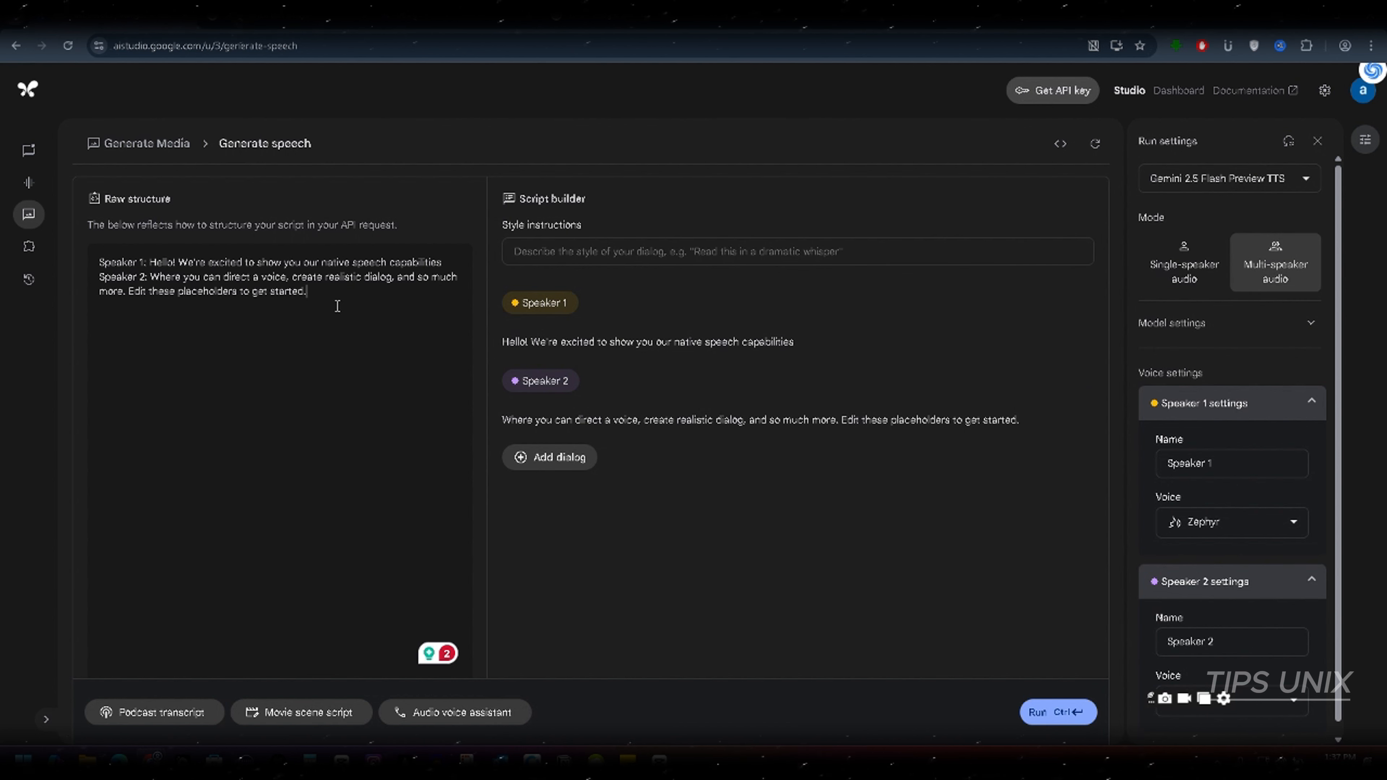
pyautogui.moveTo(337, 306); pyautogui.dragTo(96, 259)
pyautogui.rightClick(230, 298)
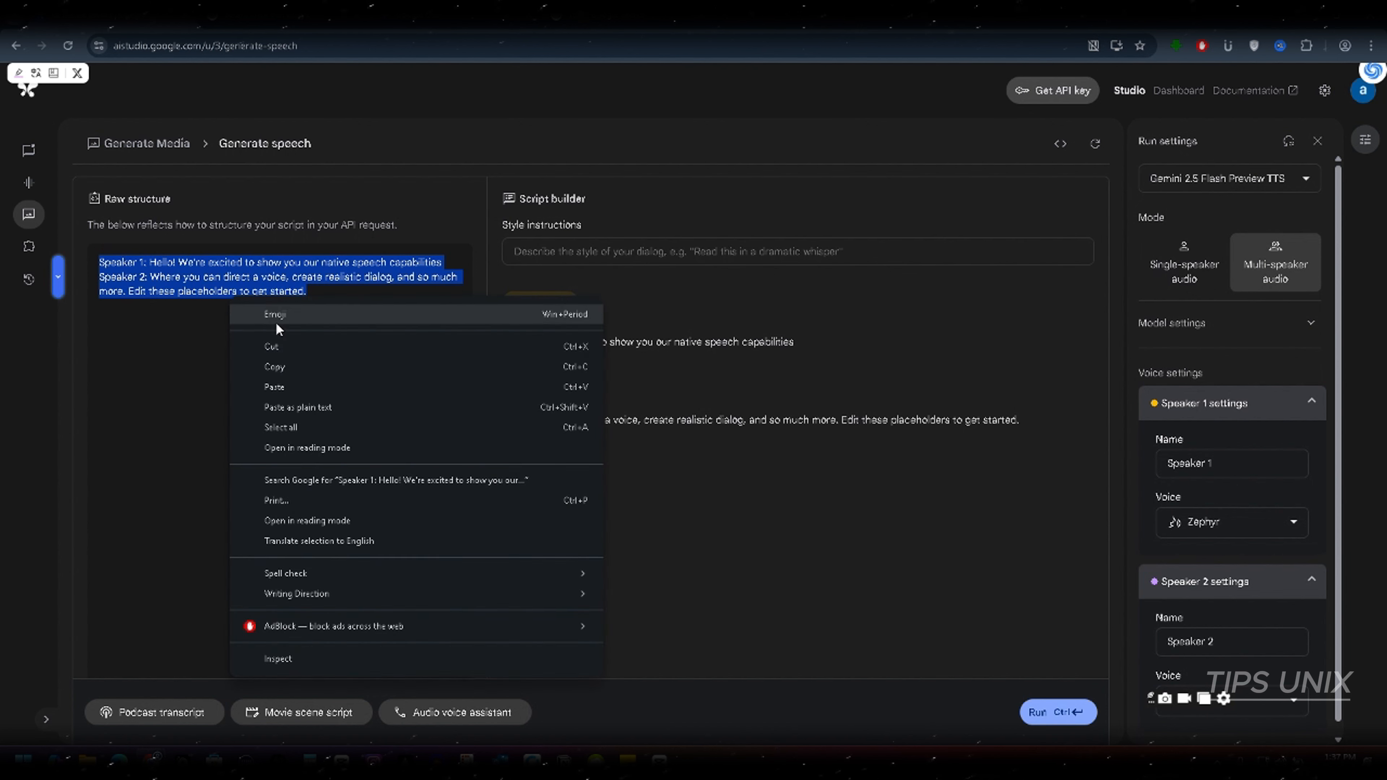
pyautogui.click(275, 387)
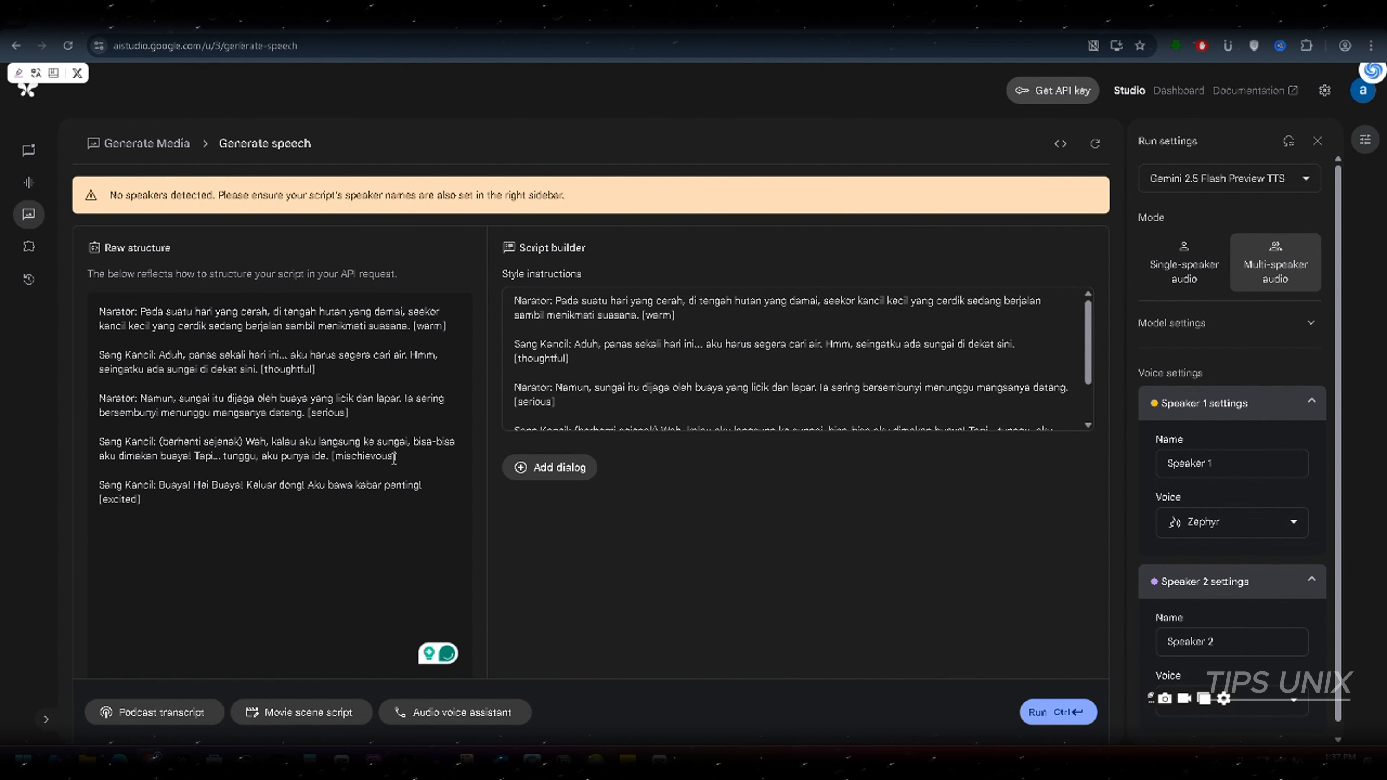
# Step: Set the name of Speaker 1 to Narator, copied from the pasted script
pyautogui.click(1219, 476)
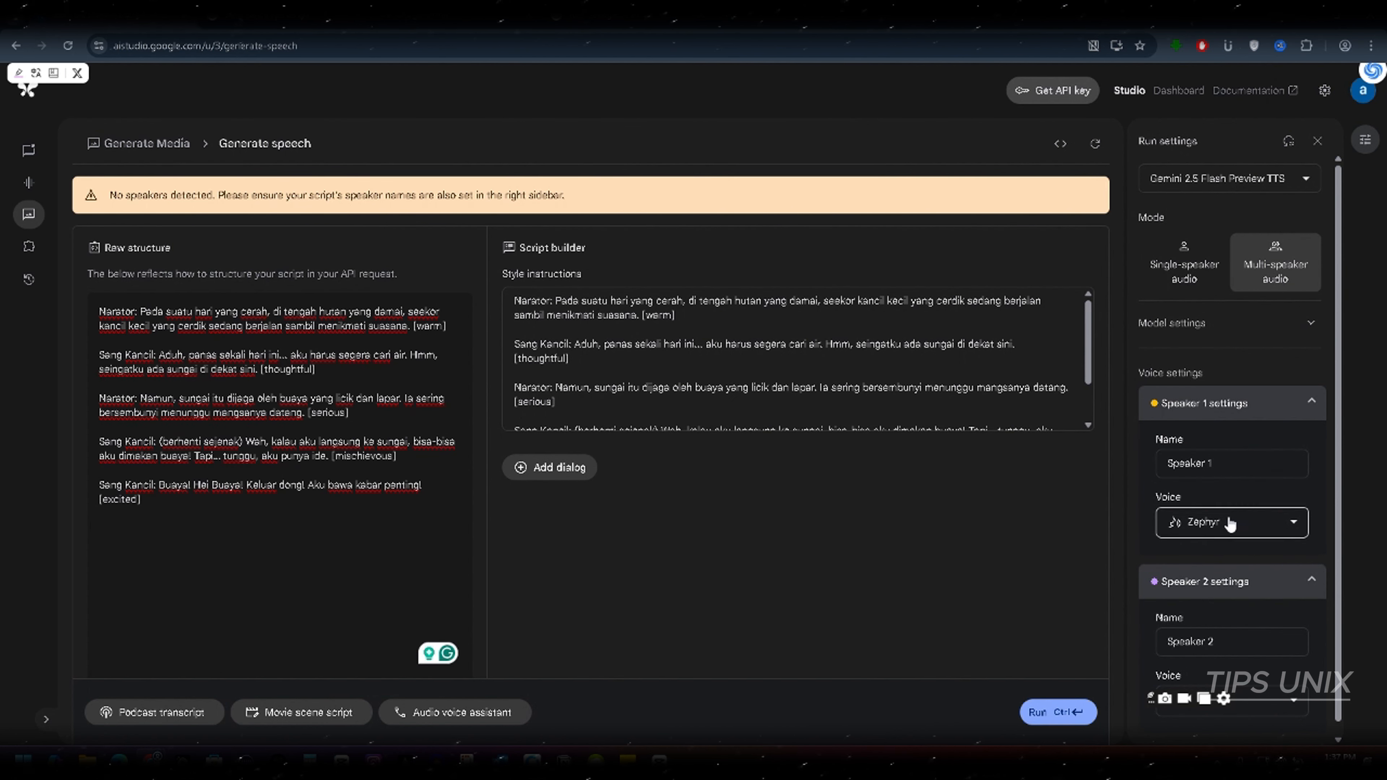
pyautogui.click(1228, 470)
pyautogui.hotkey('ctrl', 'a')
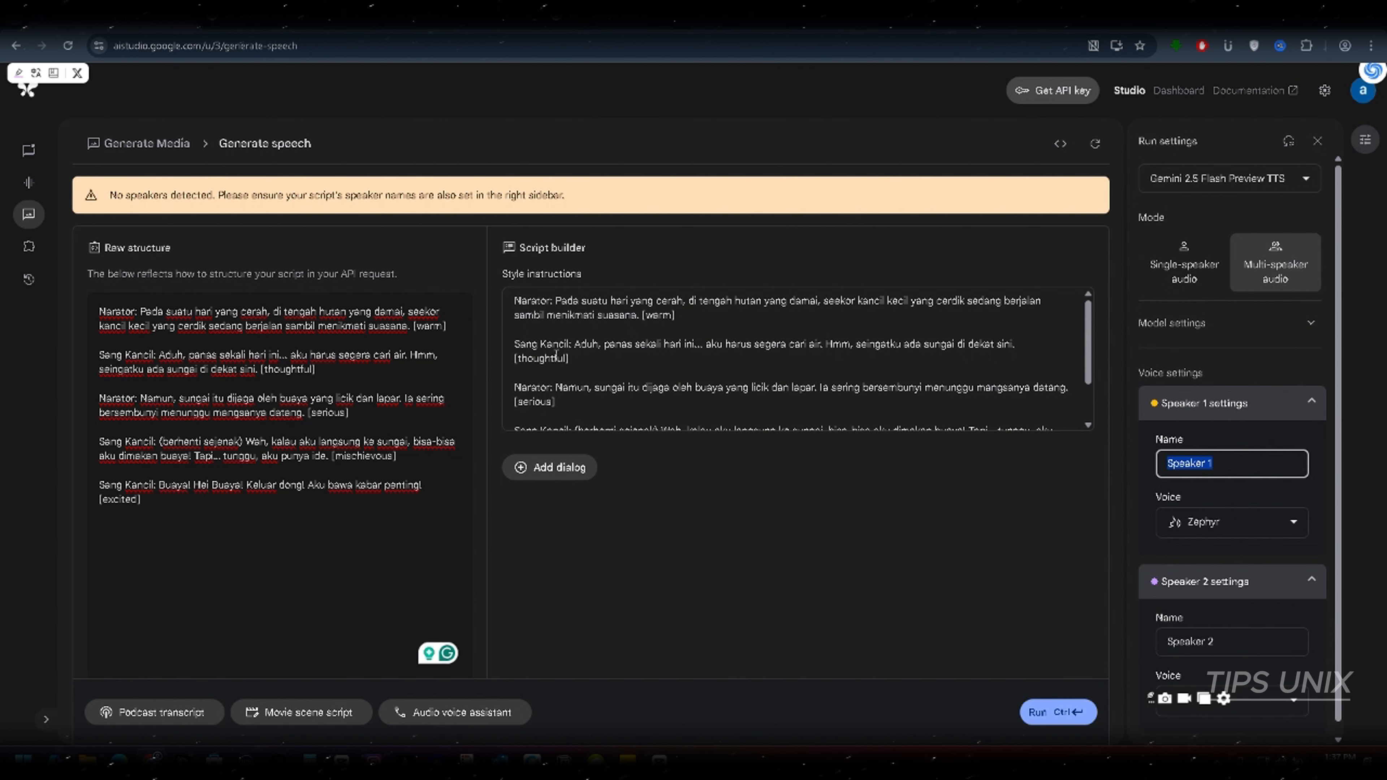
pyautogui.doubleClick(529, 302)
pyautogui.rightClick(529, 301)
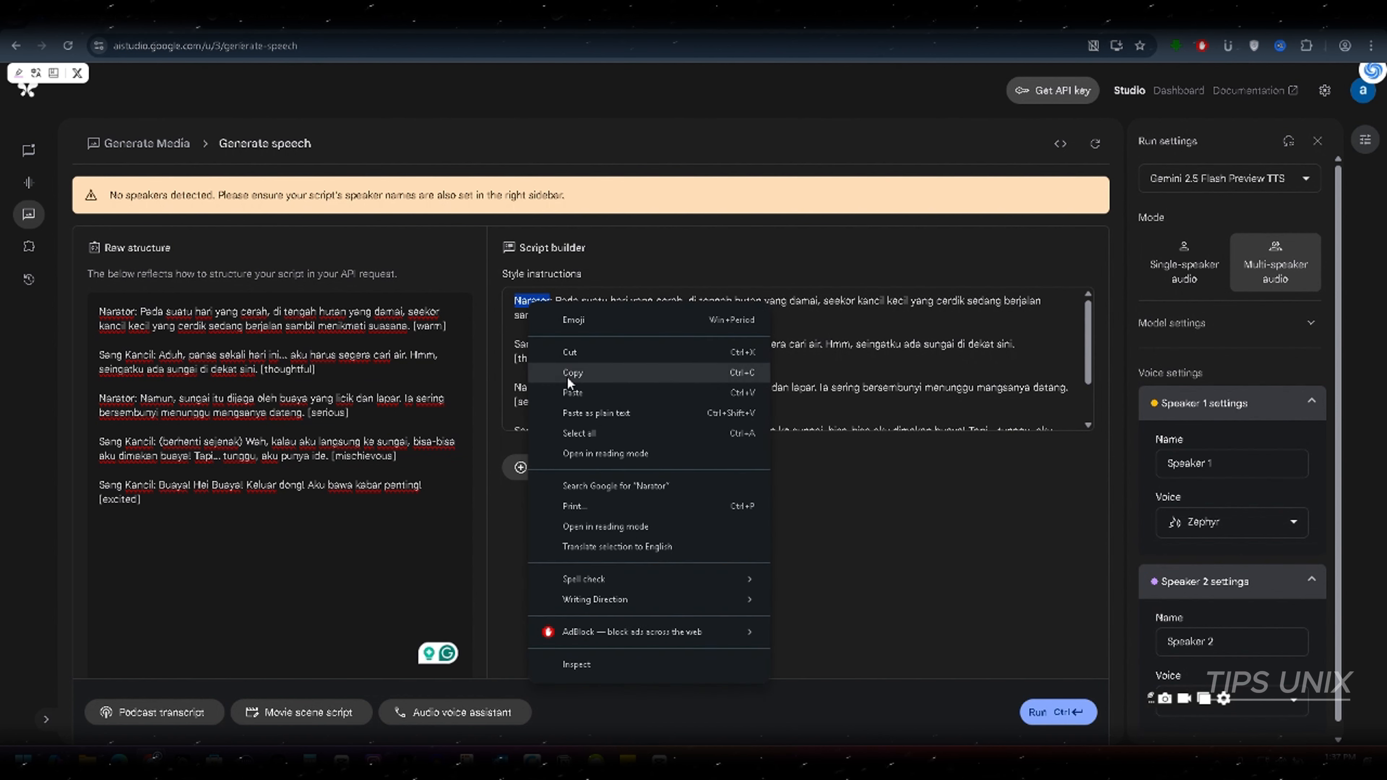
pyautogui.click(551, 380)
pyautogui.click(1195, 464)
pyautogui.hotkey('ctrl', 'a')
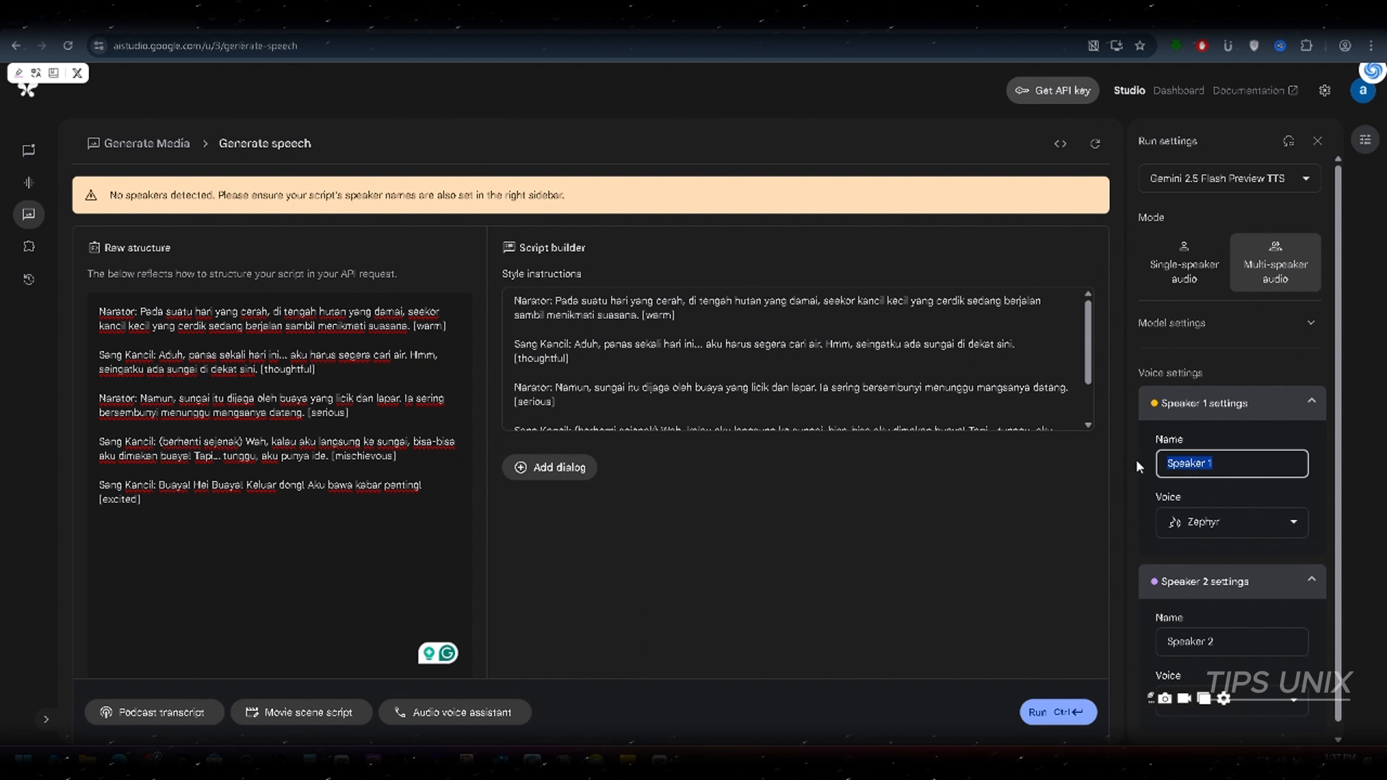
pyautogui.rightClick(1196, 465)
pyautogui.click(983, 174)
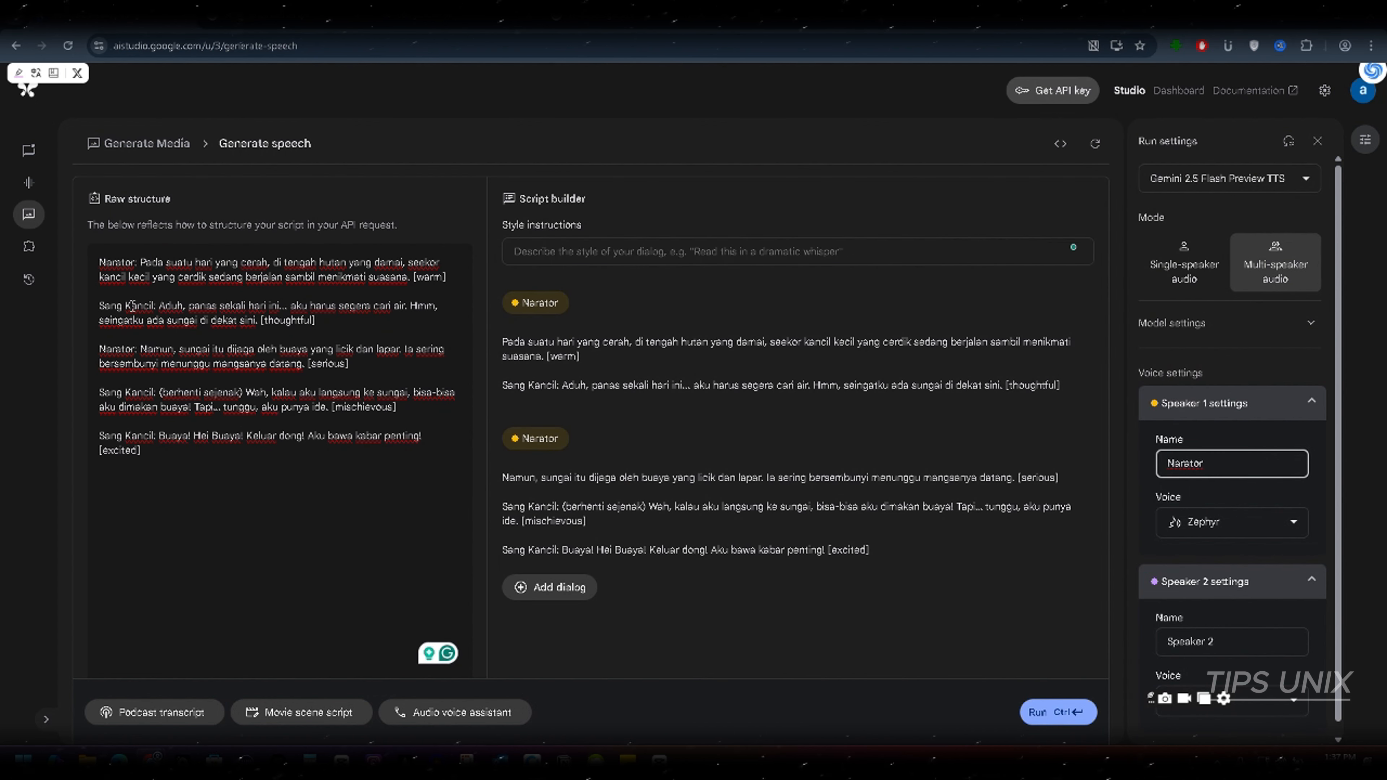
# Step: Set the name of Speaker 2 to Sang Kanci, copied from the second line of the pasted script
pyautogui.doubleClick(153, 304)
pyautogui.click(154, 305)
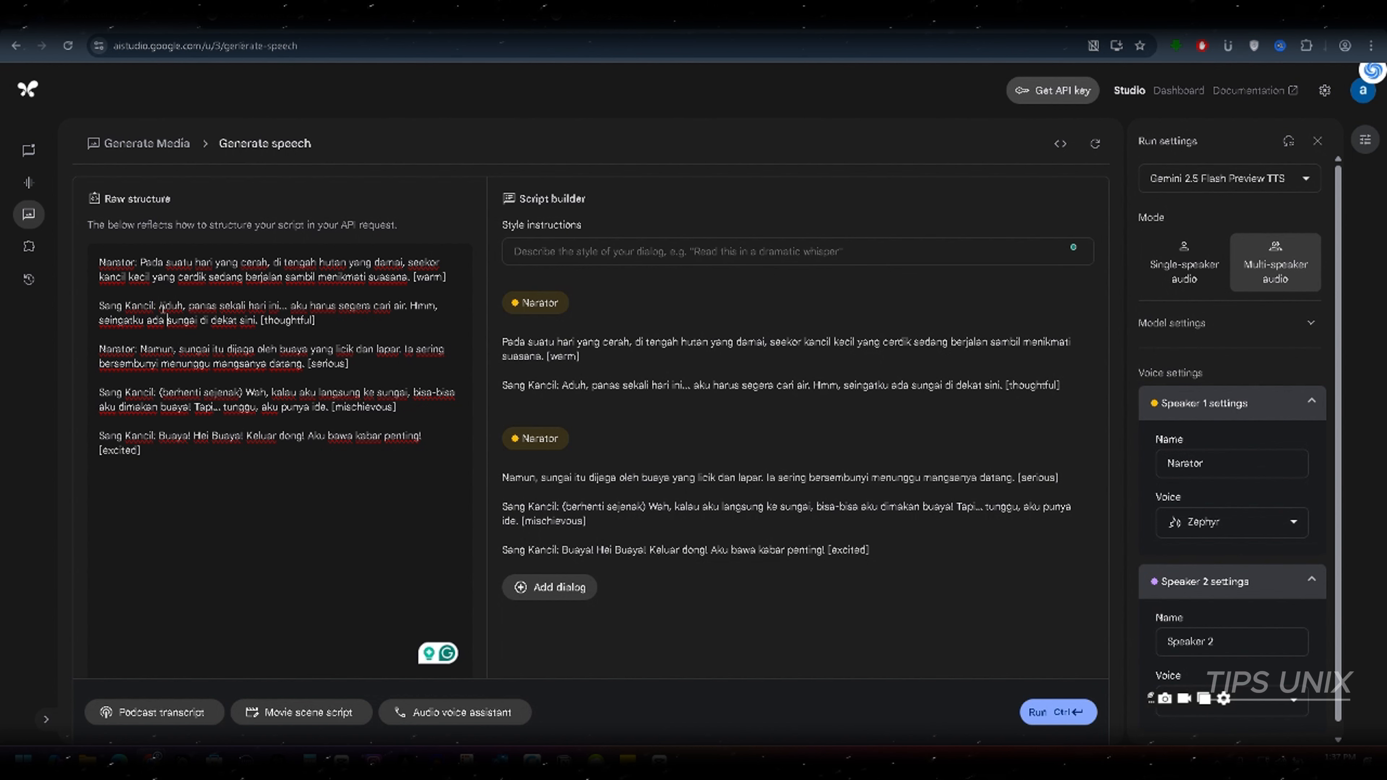
pyautogui.moveTo(156, 305); pyautogui.dragTo(90, 309)
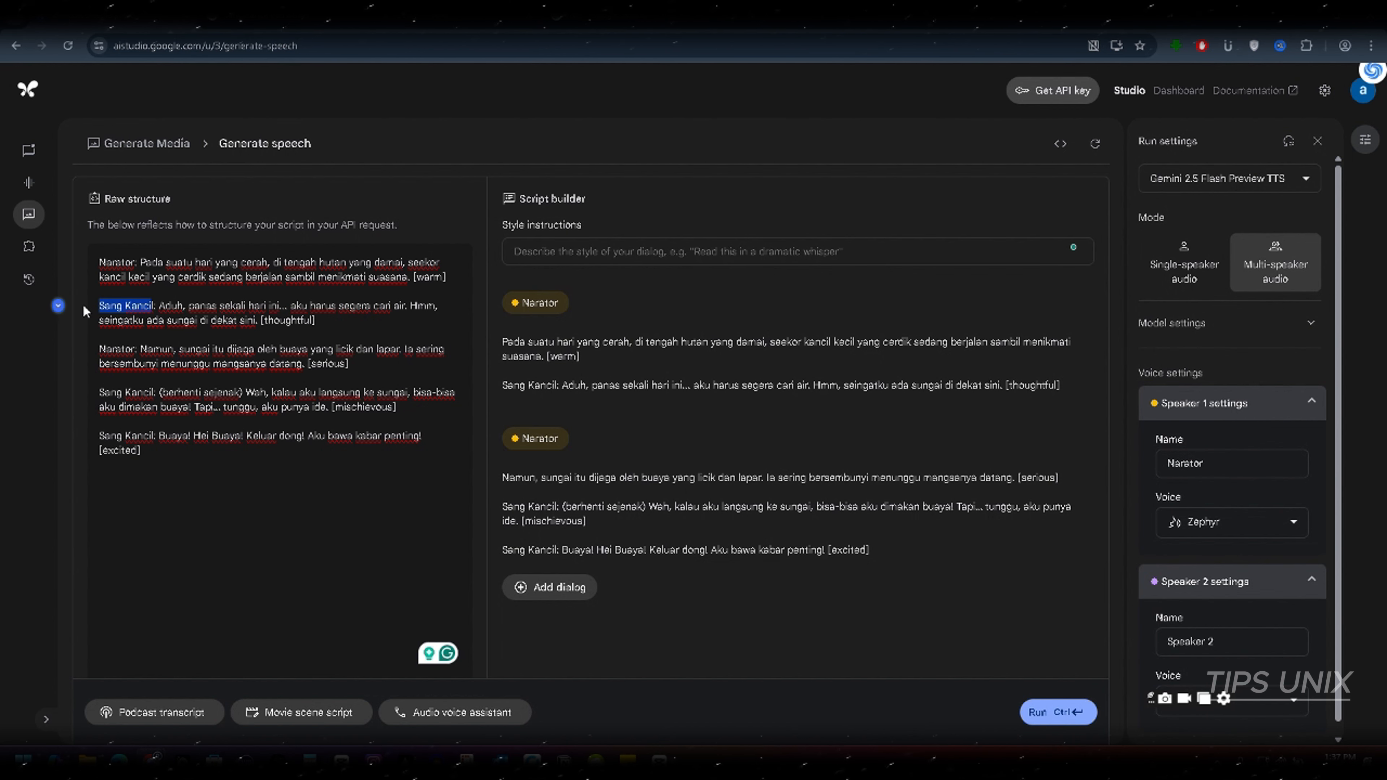
pyautogui.rightClick(119, 320)
pyautogui.click(163, 384)
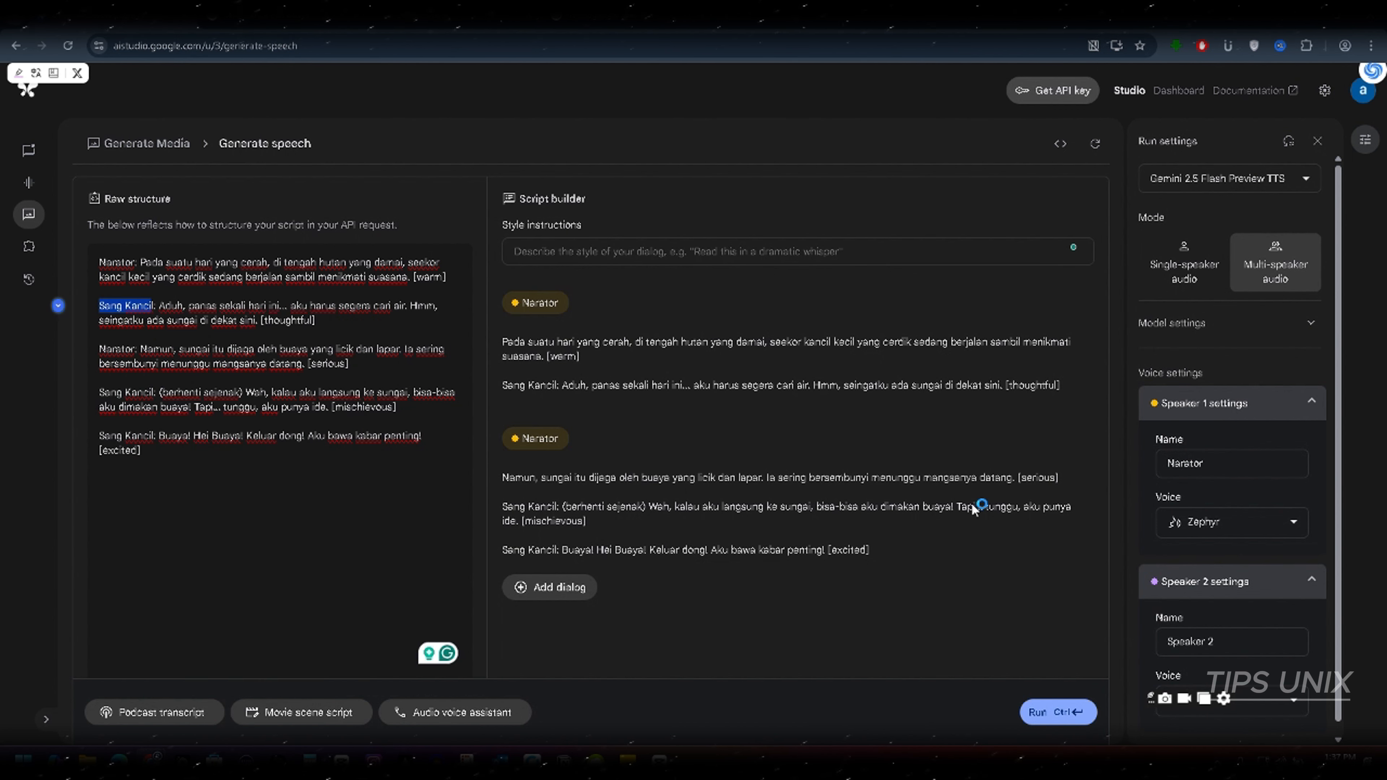
pyautogui.click(1231, 642)
pyautogui.tripleClick(1231, 643)
pyautogui.rightClick(1210, 645)
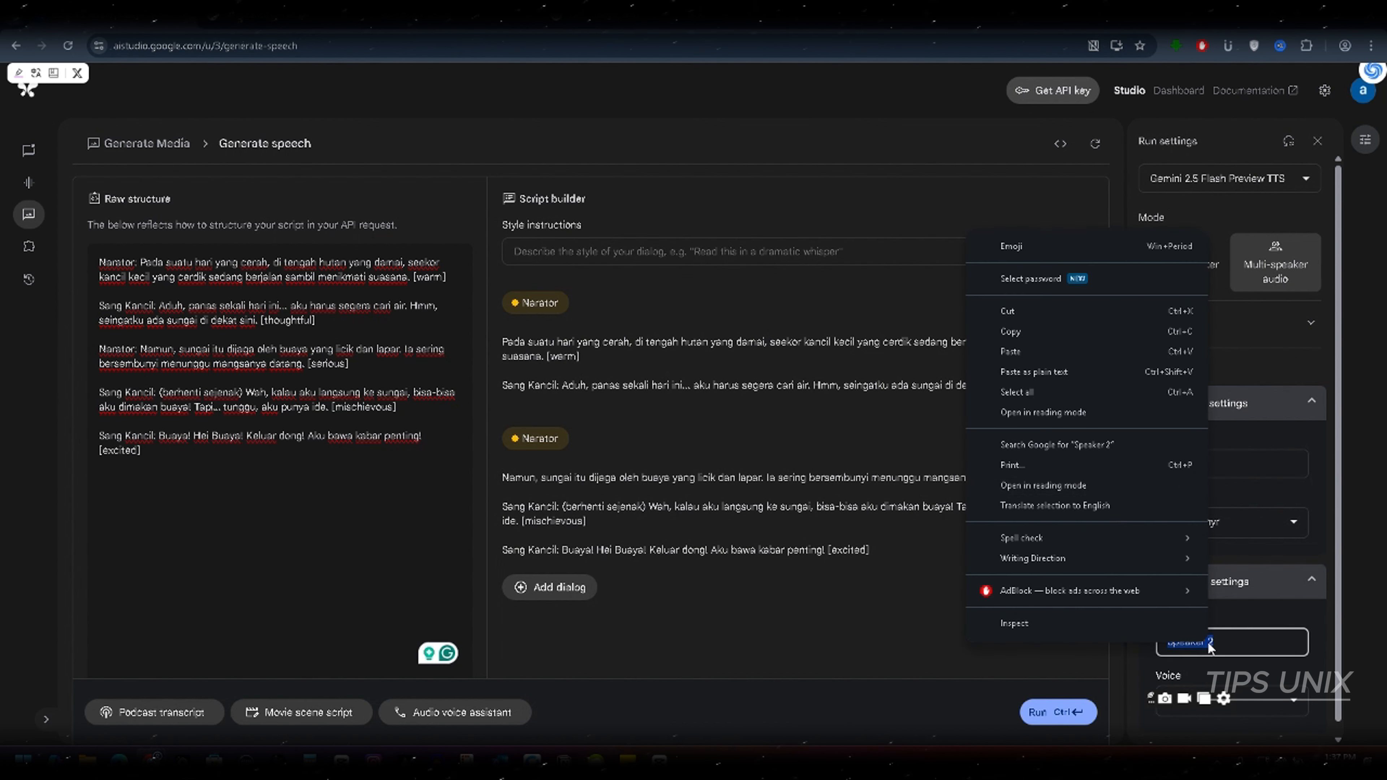
pyautogui.click(1033, 356)
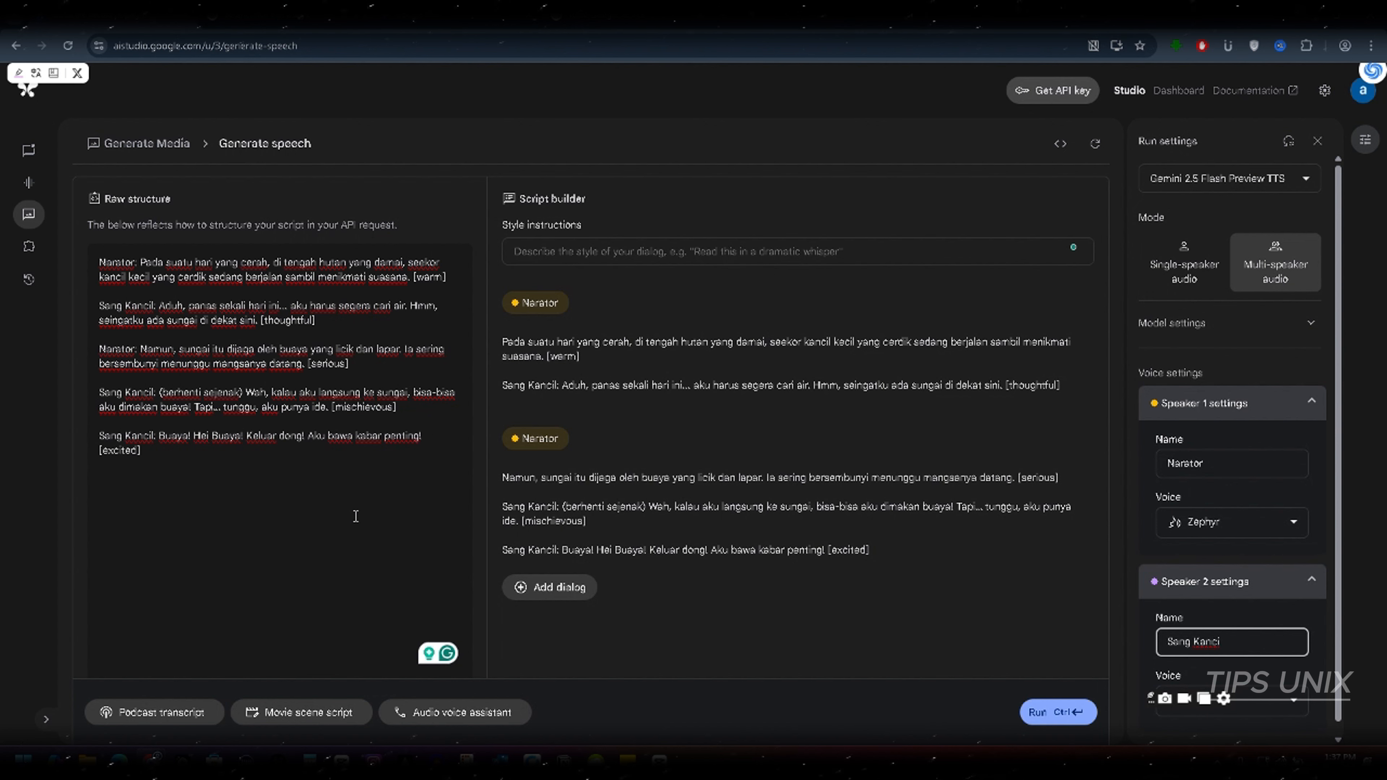
# Step: Correct the name of Speaker 2 to Sang Kancil and review the dialogue blocks in the script builder
pyautogui.scroll(-1, 1262, 620)
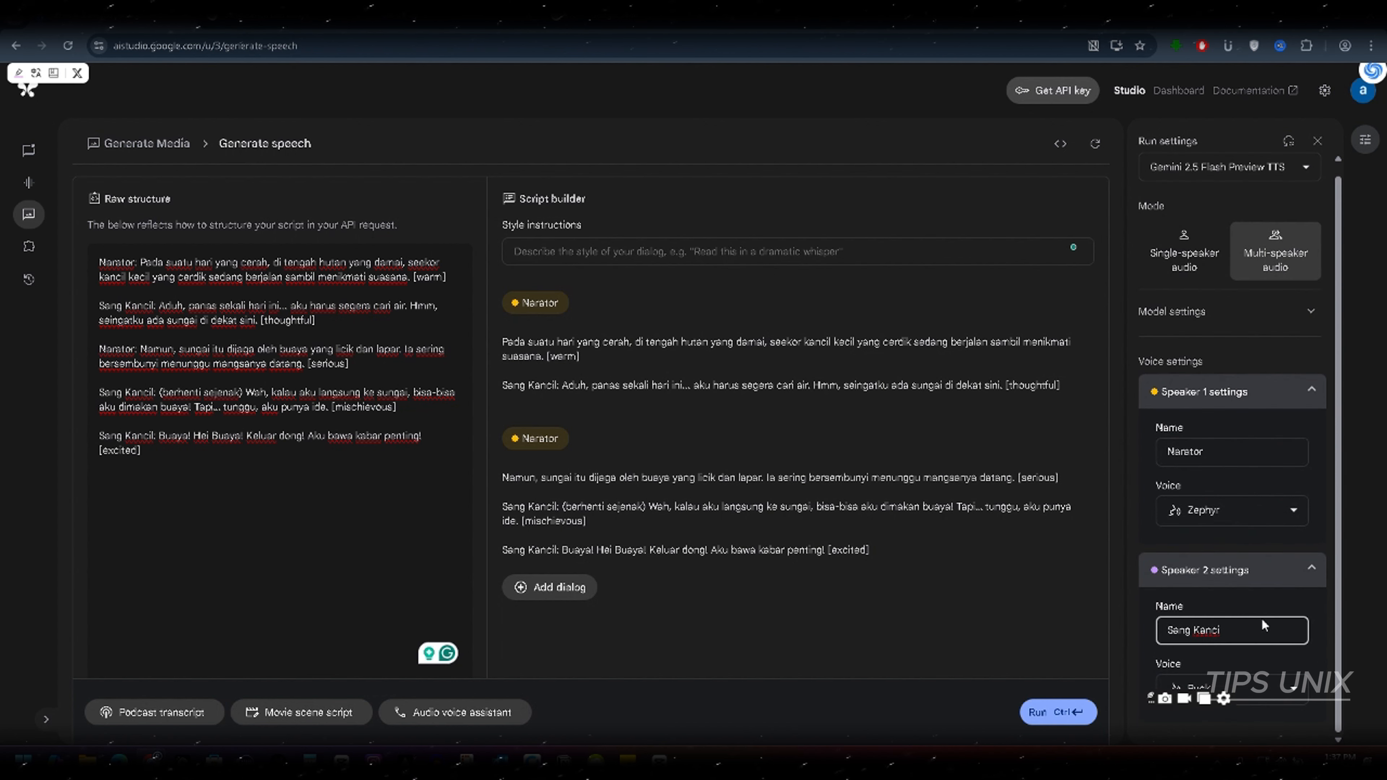
pyautogui.click(1246, 595)
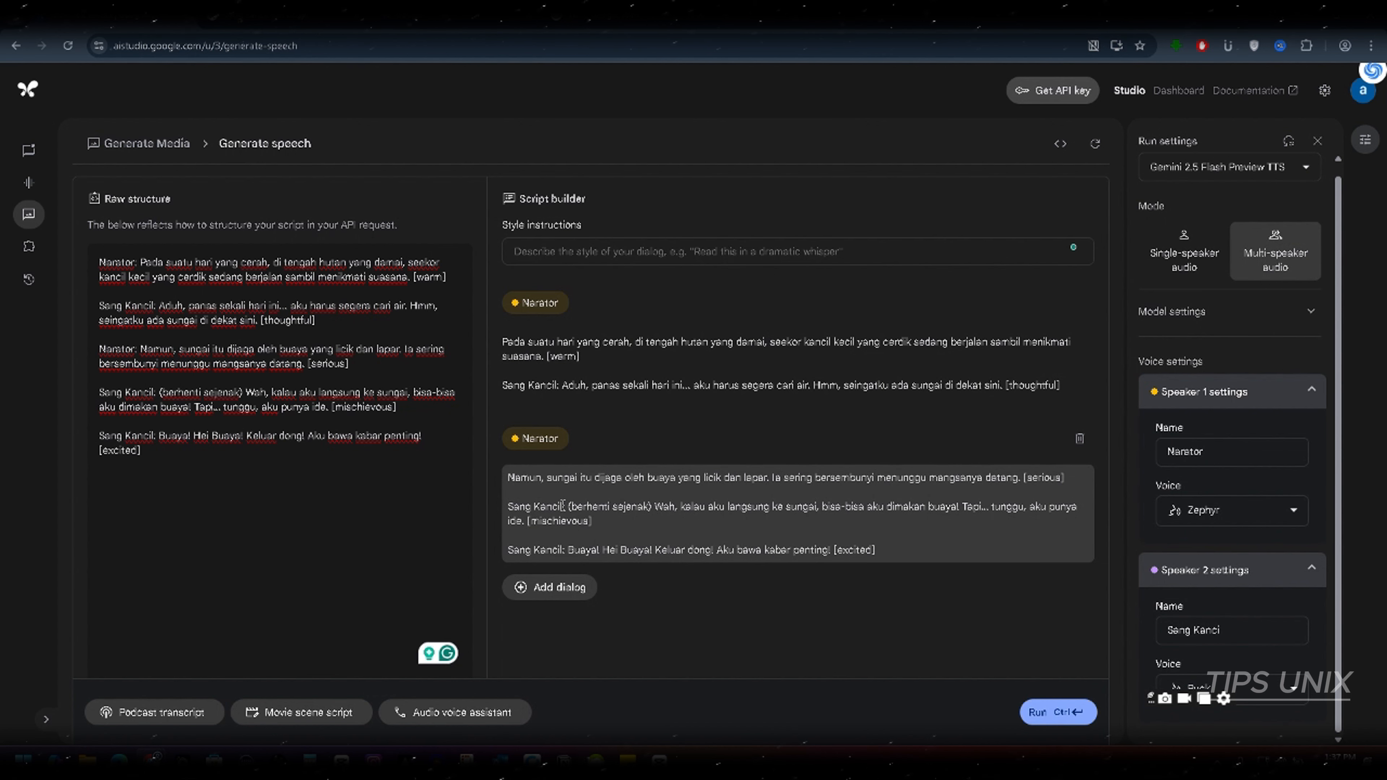
pyautogui.click(1278, 628)
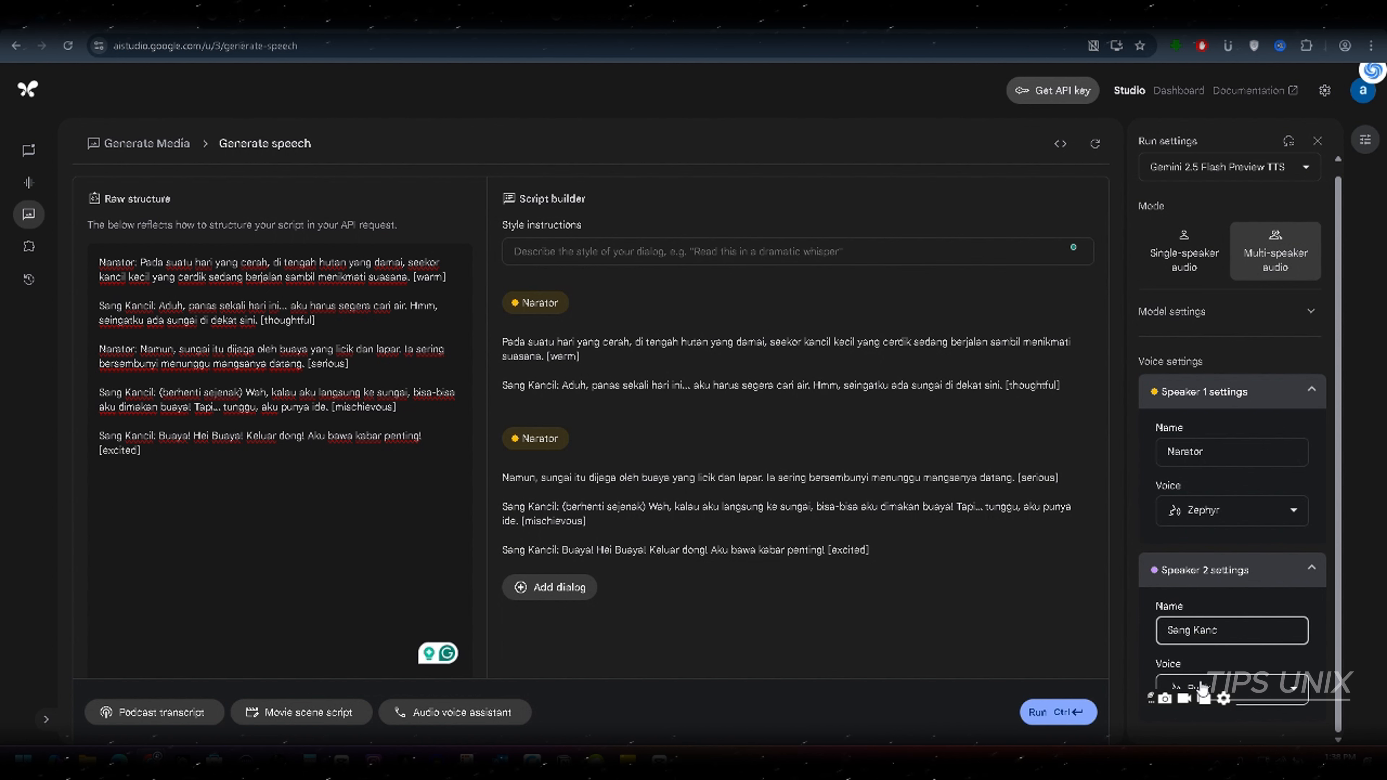
pyautogui.write('l')
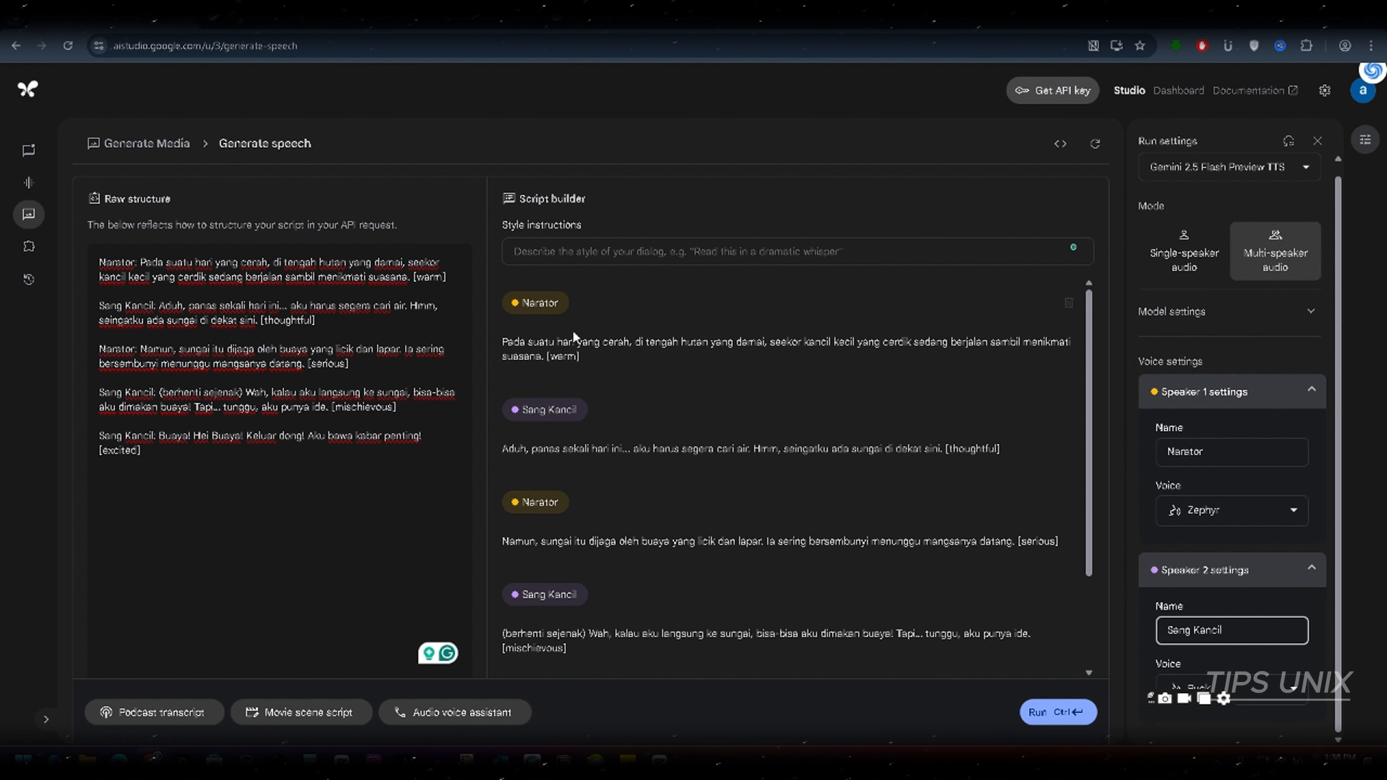
pyautogui.scroll(-2, 573, 336)
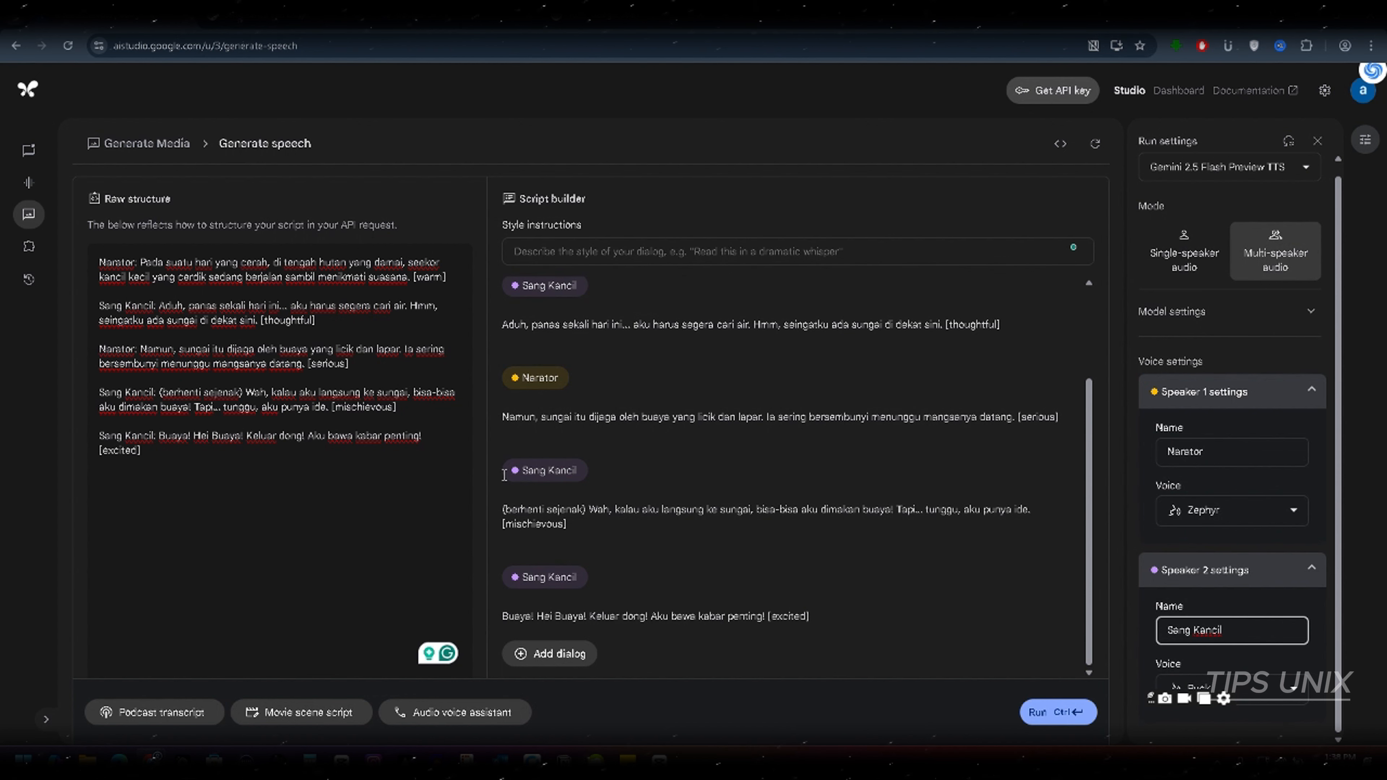
# Step: Look through the voices offered for Speaker 1 and Speaker 2 without changing either one
pyautogui.click(1310, 390)
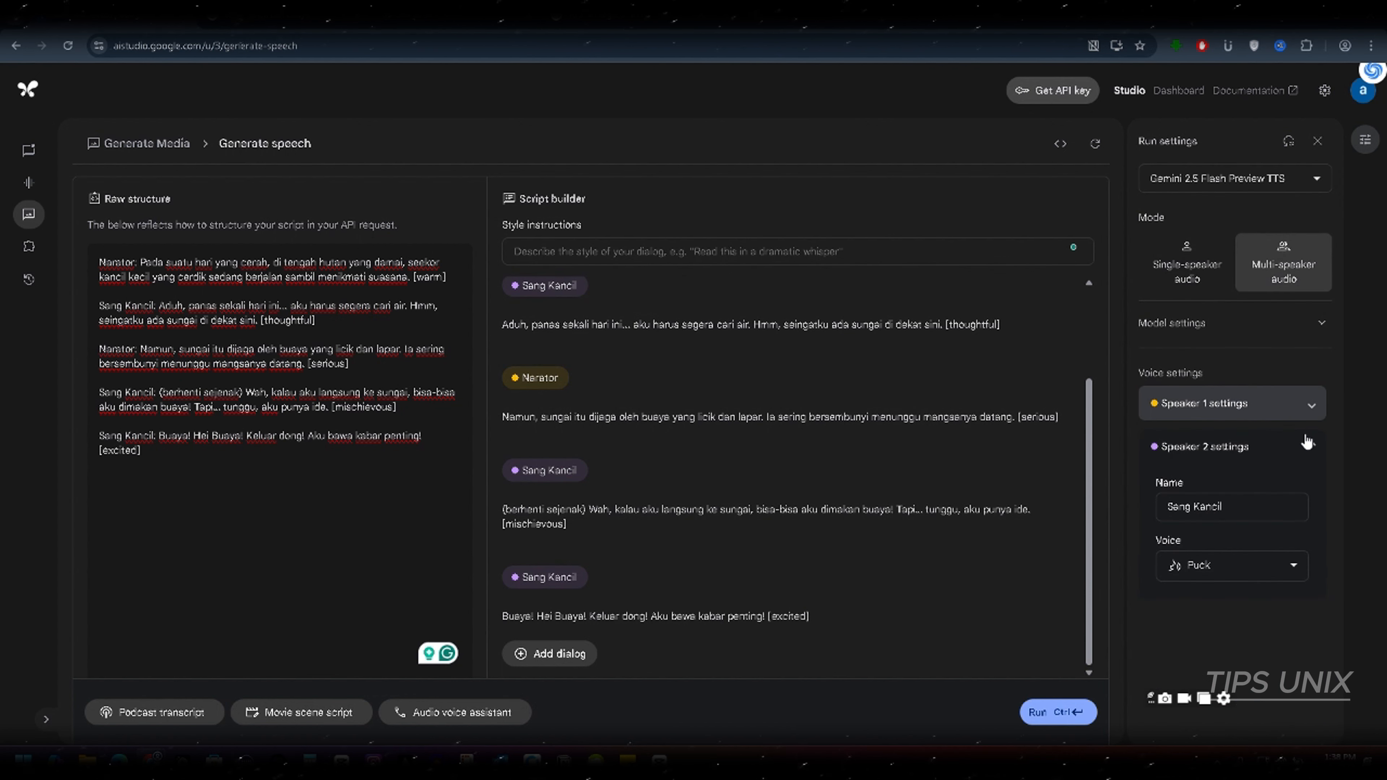
pyautogui.click(1314, 452)
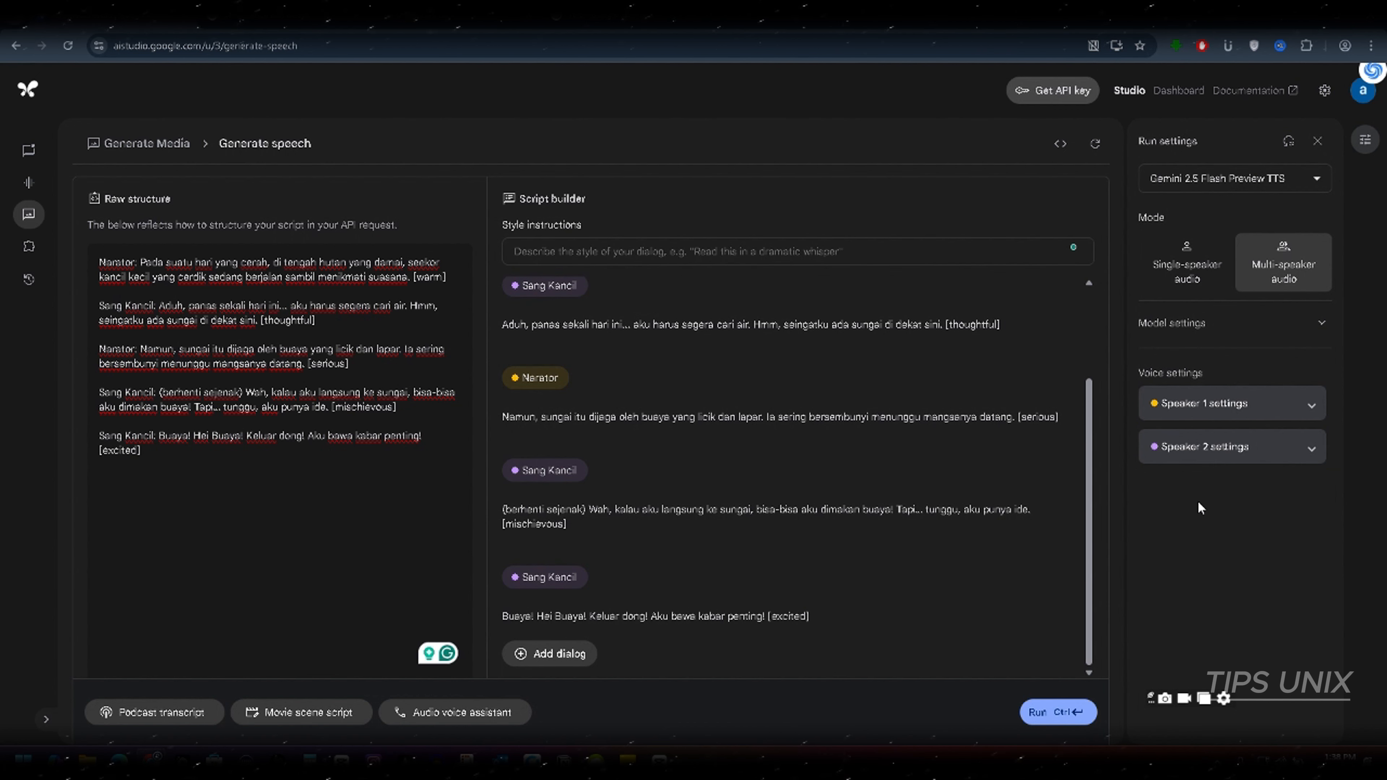
pyautogui.click(1310, 404)
pyautogui.click(1231, 522)
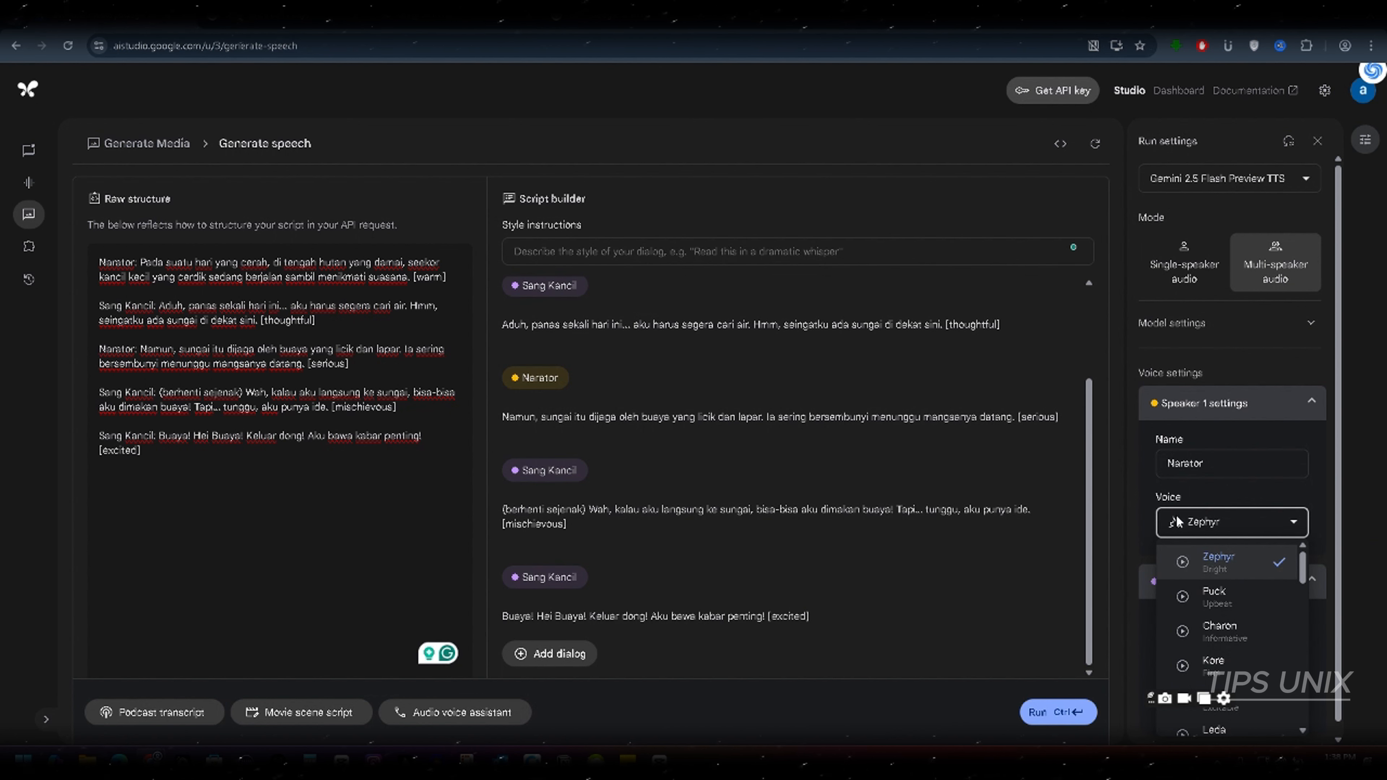
pyautogui.click(1136, 531)
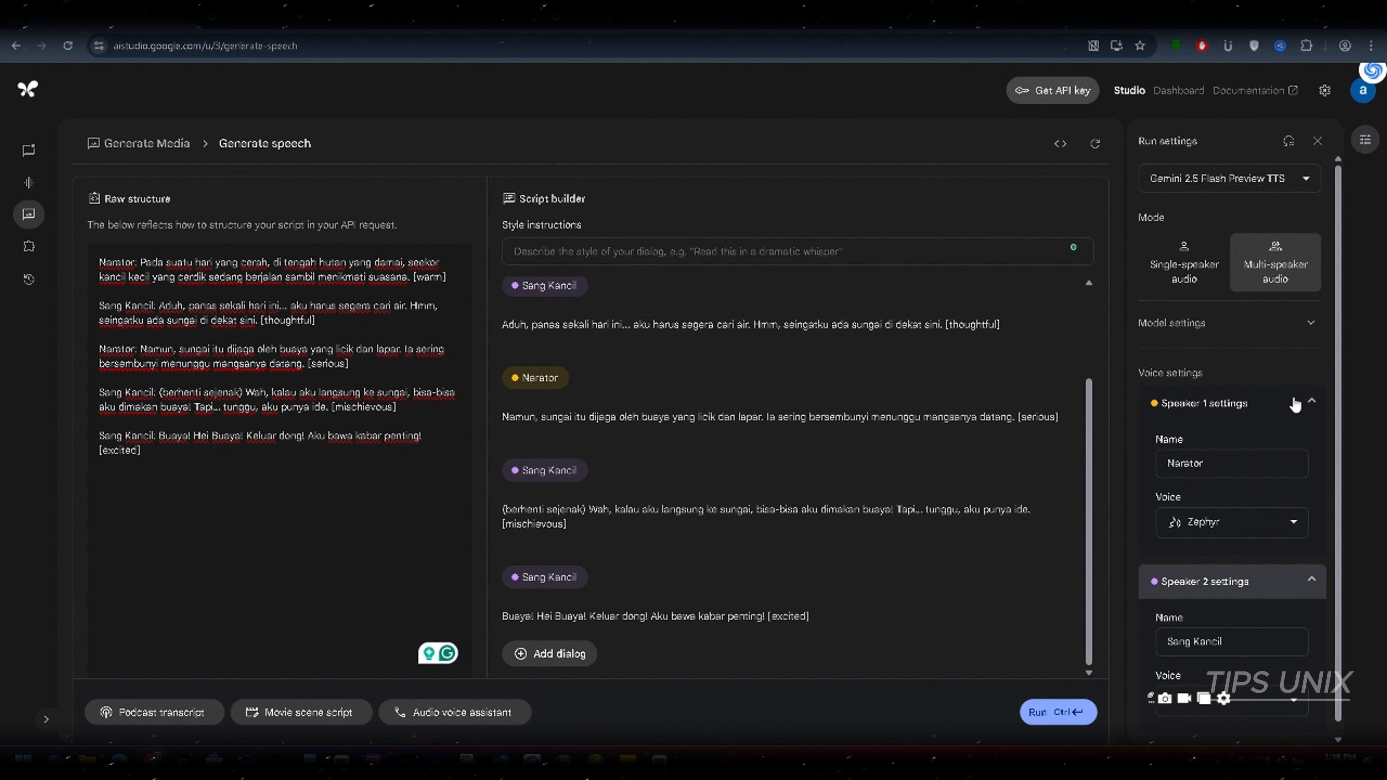
pyautogui.click(1211, 403)
pyautogui.click(1216, 566)
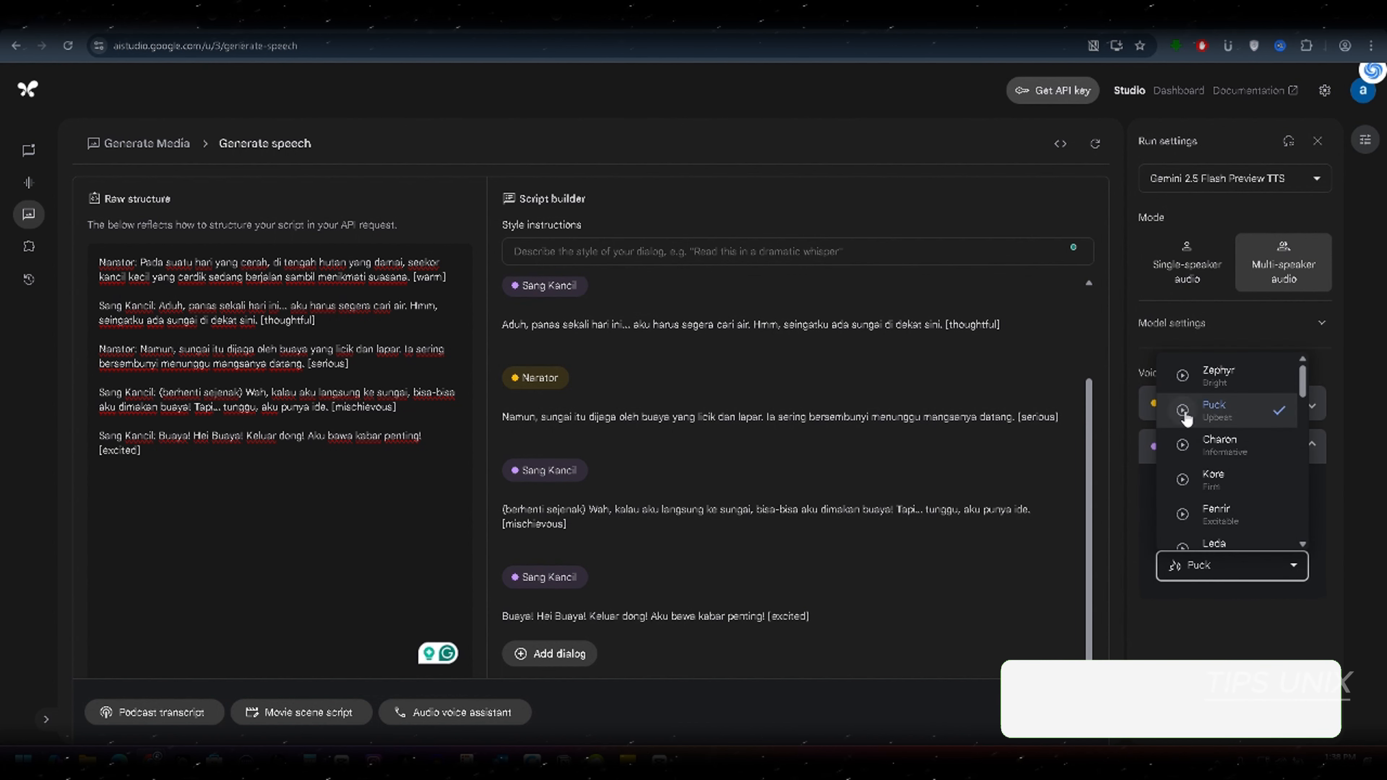
pyautogui.click(1193, 600)
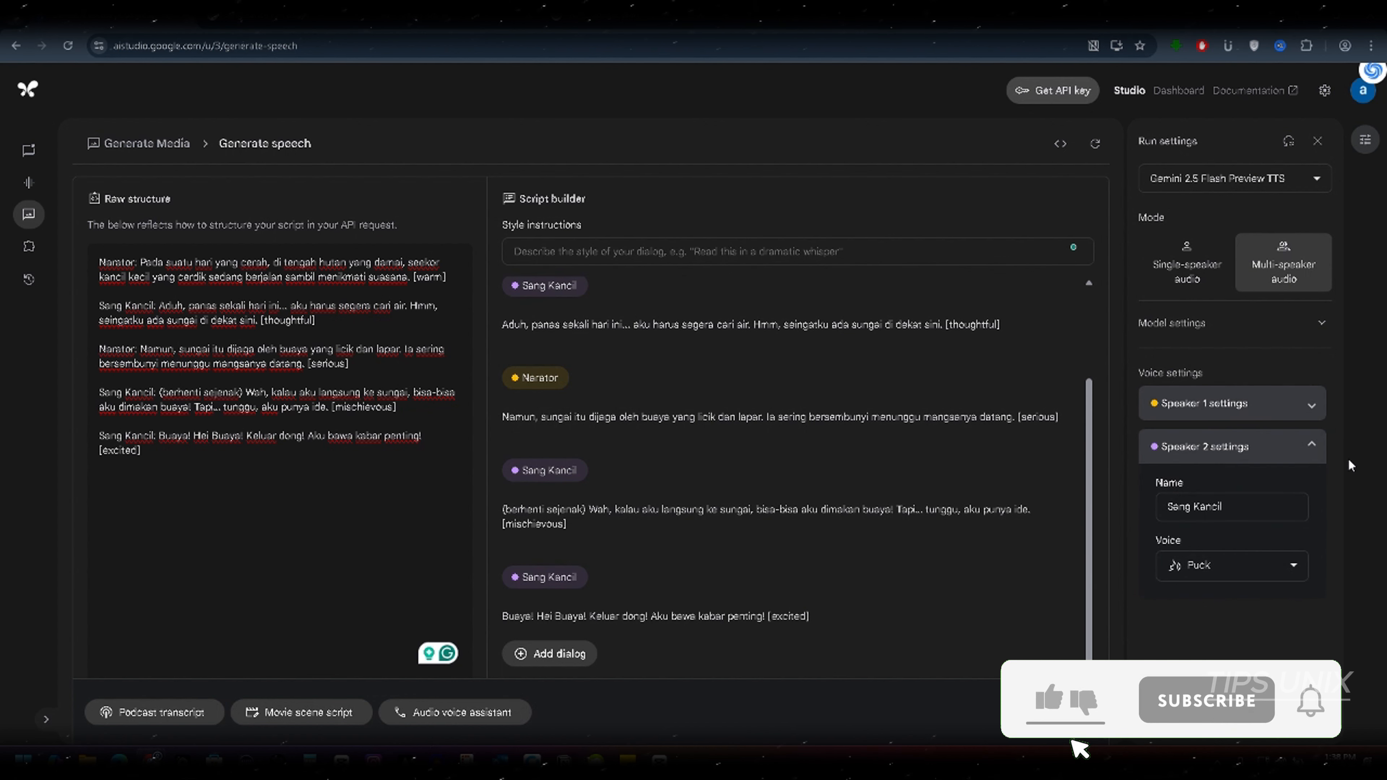
# Step: Collapse the Speaker 2 settings and run the speech generation for the Narator and Sang Kancil dialogue
pyautogui.click(1324, 446)
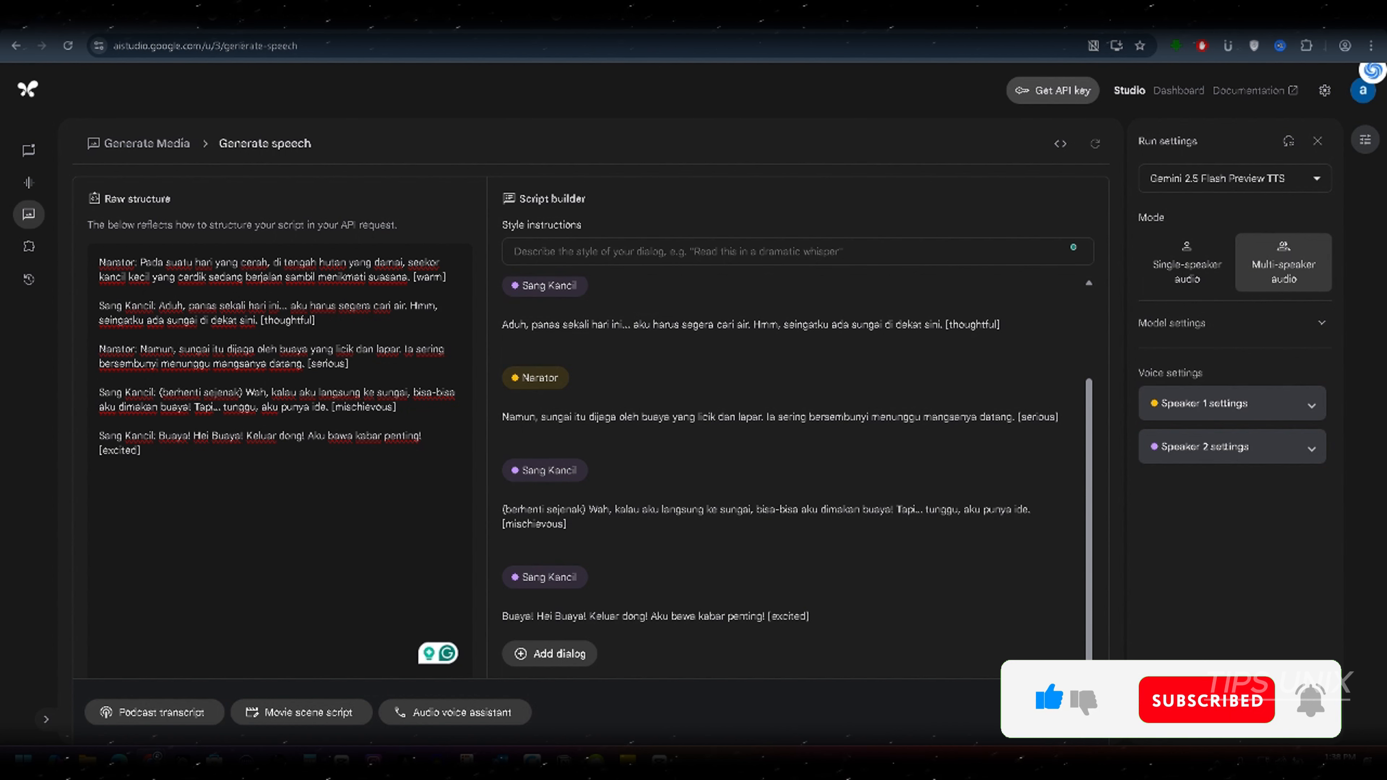
pyautogui.click(1055, 710)
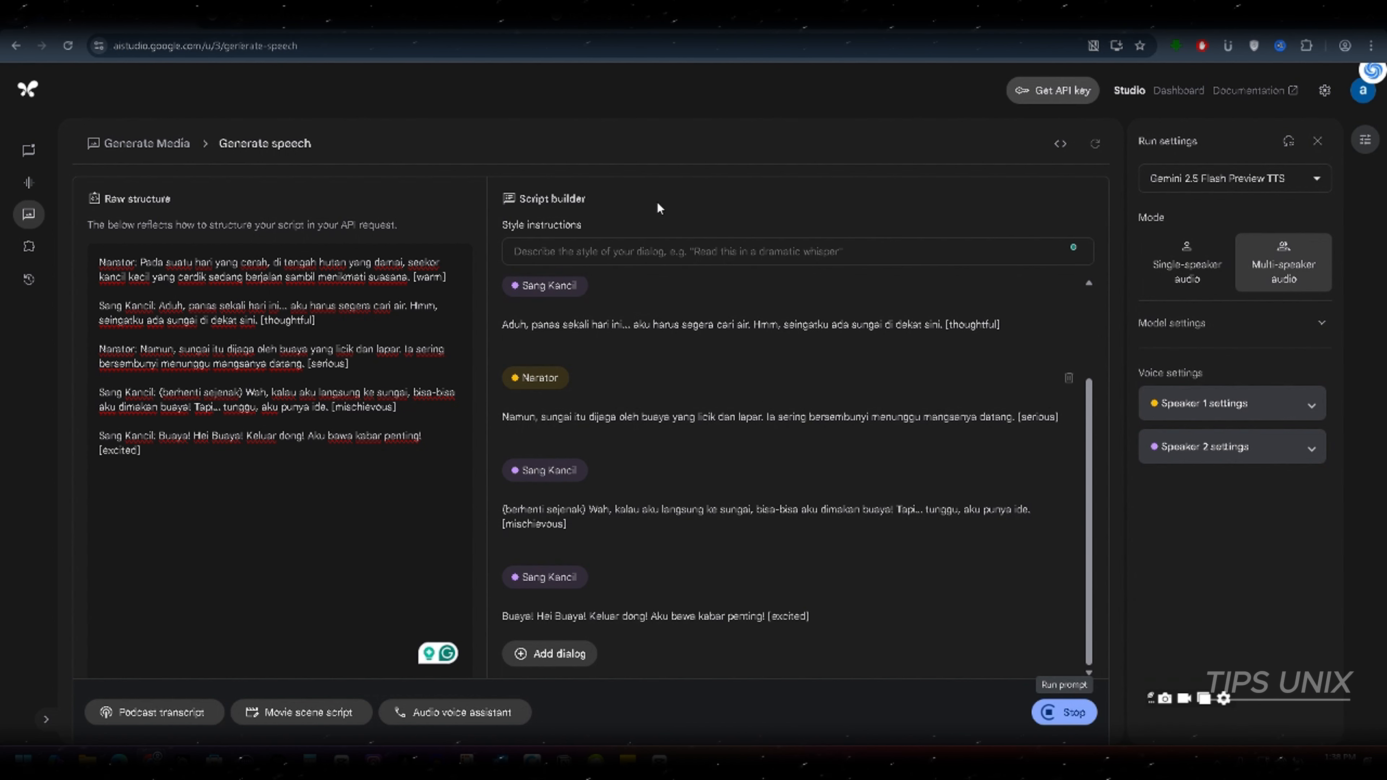
# Step: Switch to the ChatGPT conversation and copy the style sentence "Read aloud in a warm, playful, and slightly mischievous tone."
pyautogui.click(311, 20)
pyautogui.scroll(-5, 754, 310)
pyautogui.scroll(15, 763, 424)
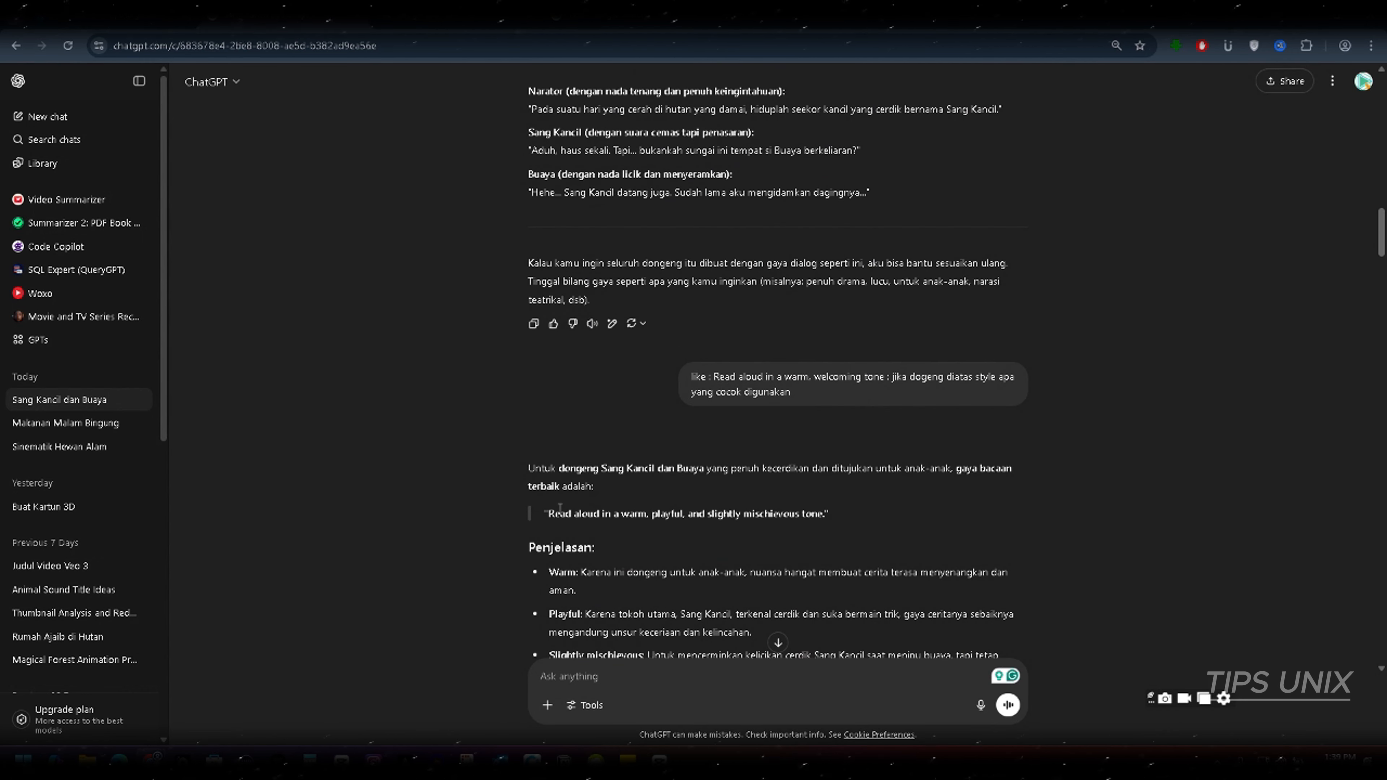
pyautogui.moveTo(548, 513); pyautogui.dragTo(826, 516)
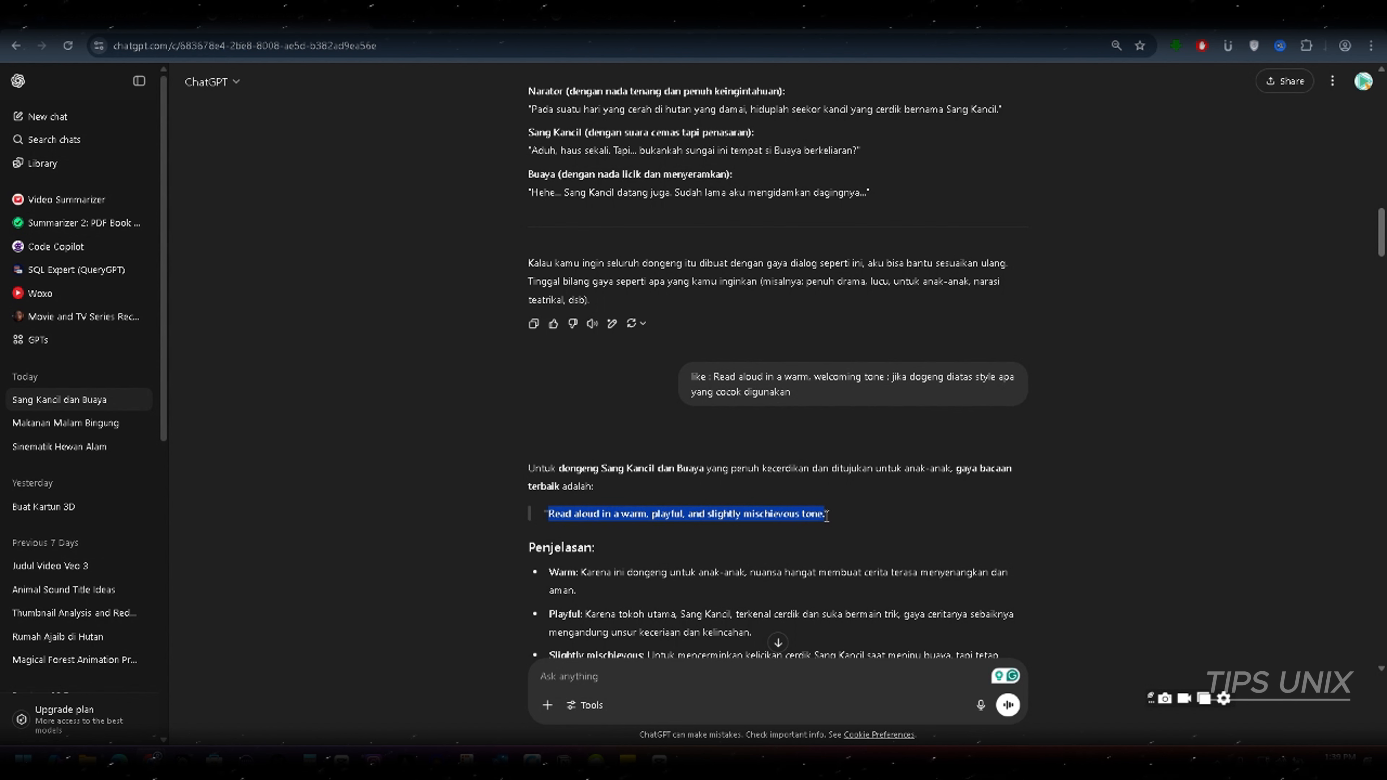
pyautogui.rightClick(797, 515)
pyautogui.click(821, 531)
# Step: Return to AI Studio and set the style instructions to "Read aloud in a warm, playful, and slightly mischievous tone."
pyautogui.click(556, 18)
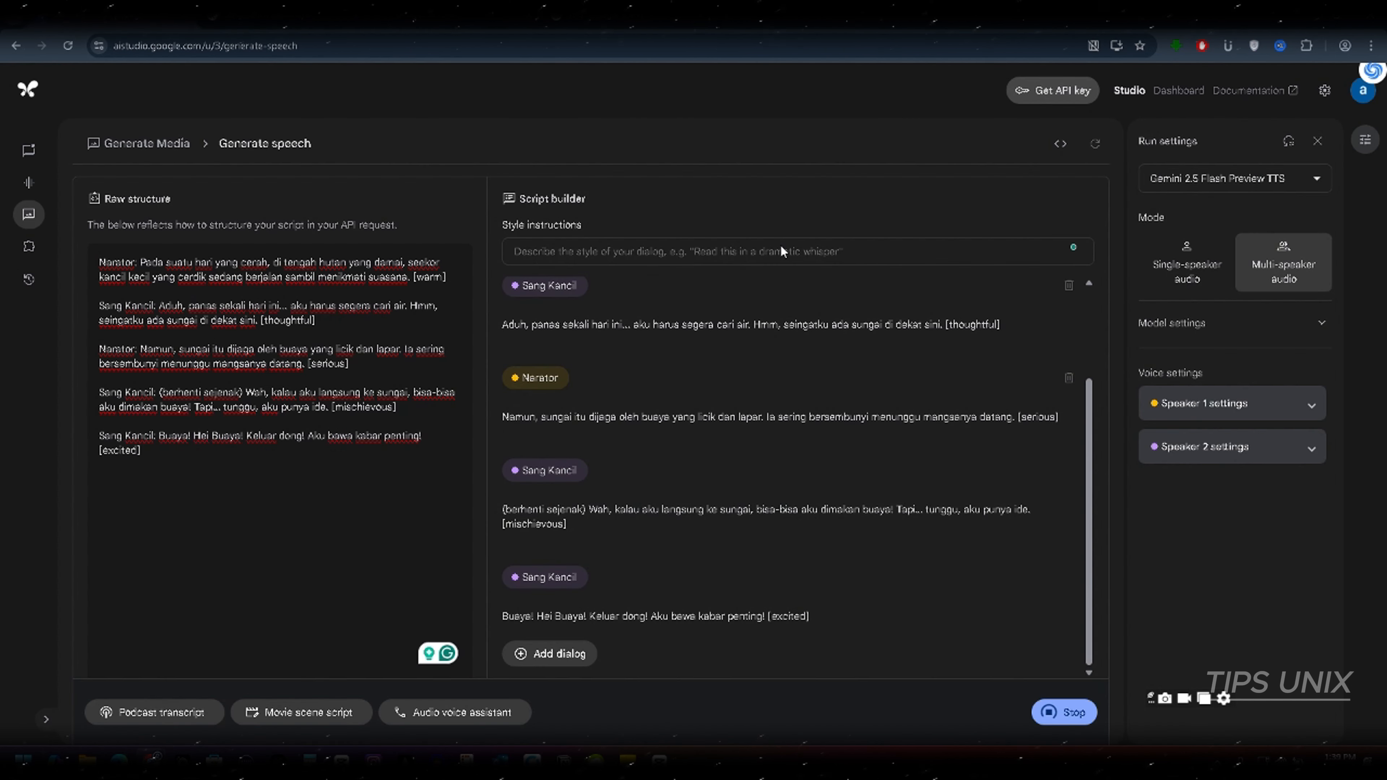
pyautogui.click(811, 249)
pyautogui.hotkey('ctrl', 'v')
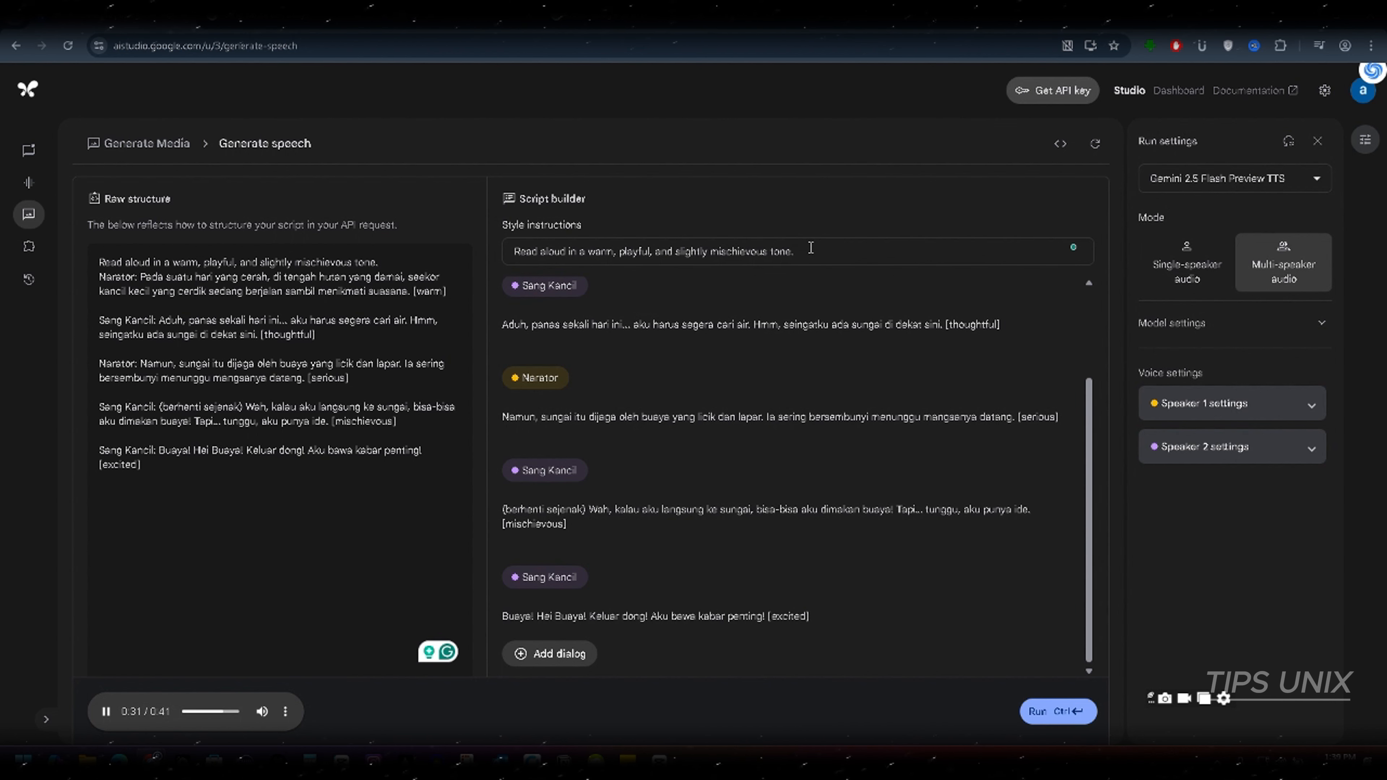
# Step: Pause and resume playback of the generated Sang Kancil audio
pyautogui.click(109, 721)
pyautogui.click(107, 721)
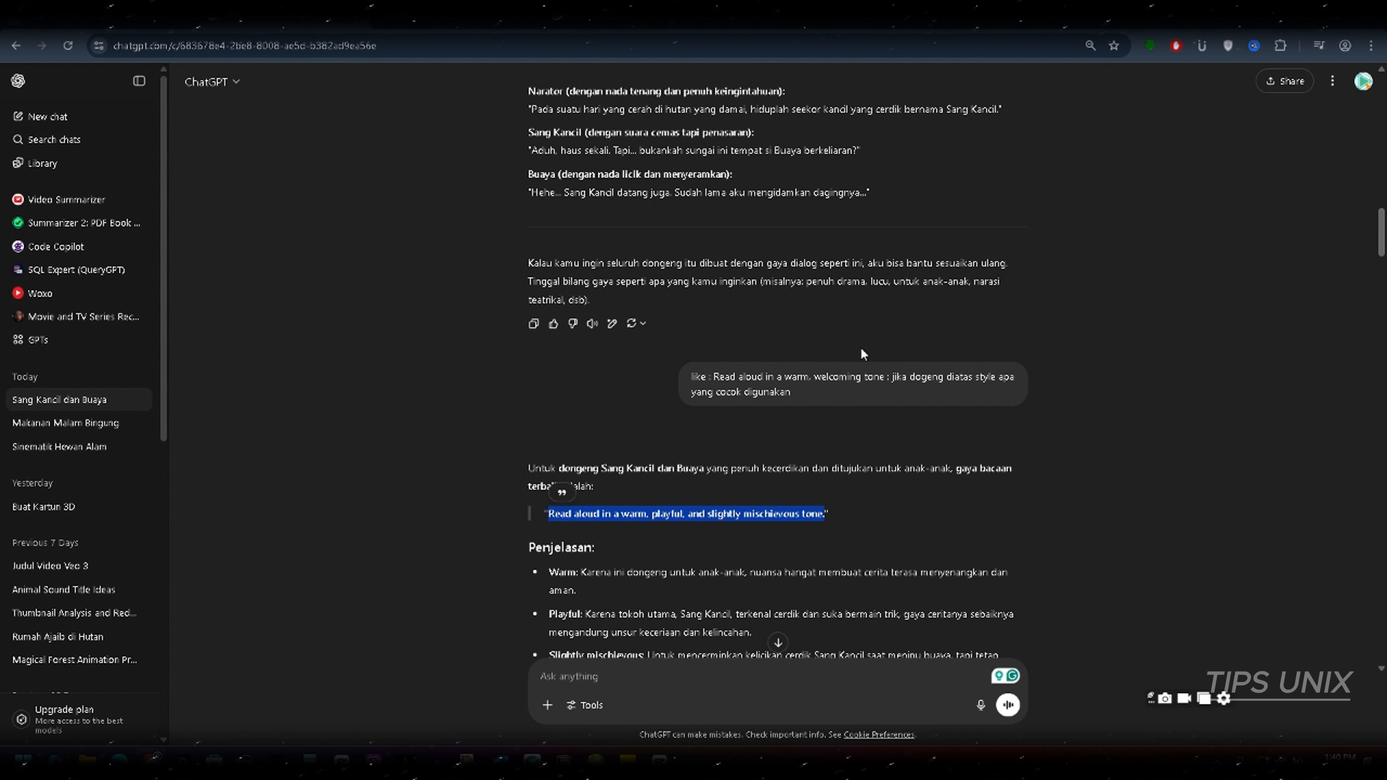
# Step: In ChatGPT, open the Makanan Malam Bingung conversation and copy the first six Istri and Suami dialogue lines, through "Aku sih nggak apa-apa."
pyautogui.click(81, 424)
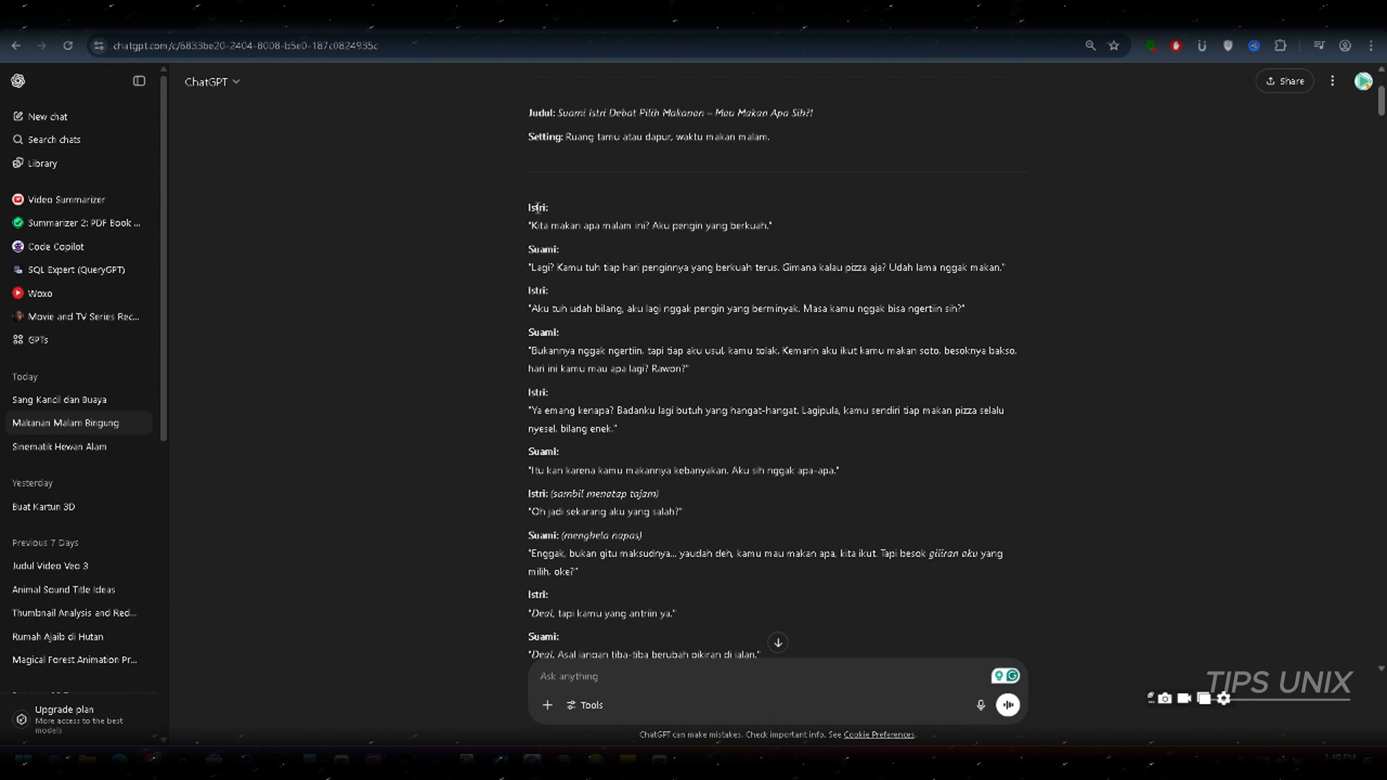
pyautogui.moveTo(527, 204); pyautogui.dragTo(861, 468)
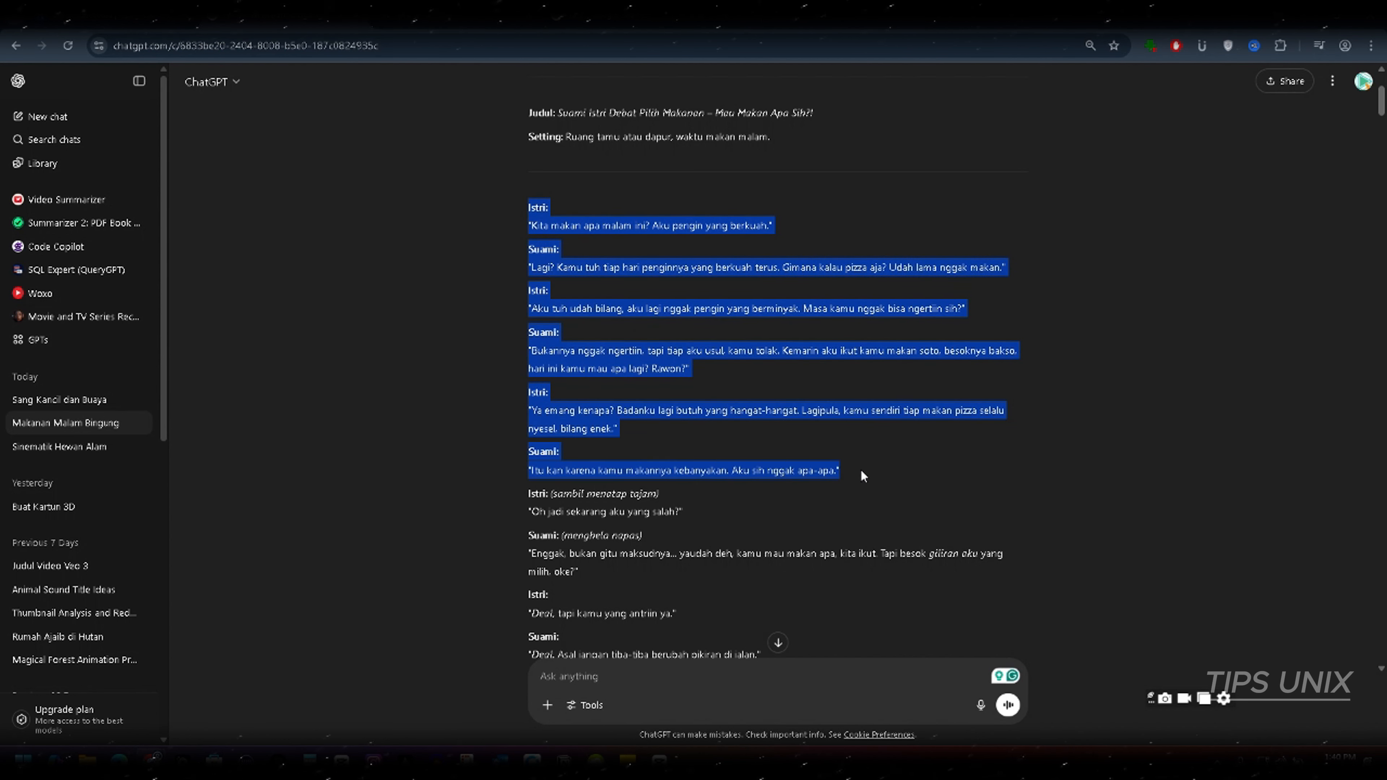
pyautogui.rightClick(787, 475)
pyautogui.click(823, 490)
# Step: Return to AI Studio and replace the entire raw structure text with the copied Istri and Suami dialogue
pyautogui.click(284, 17)
pyautogui.moveTo(328, 516); pyautogui.dragTo(97, 262)
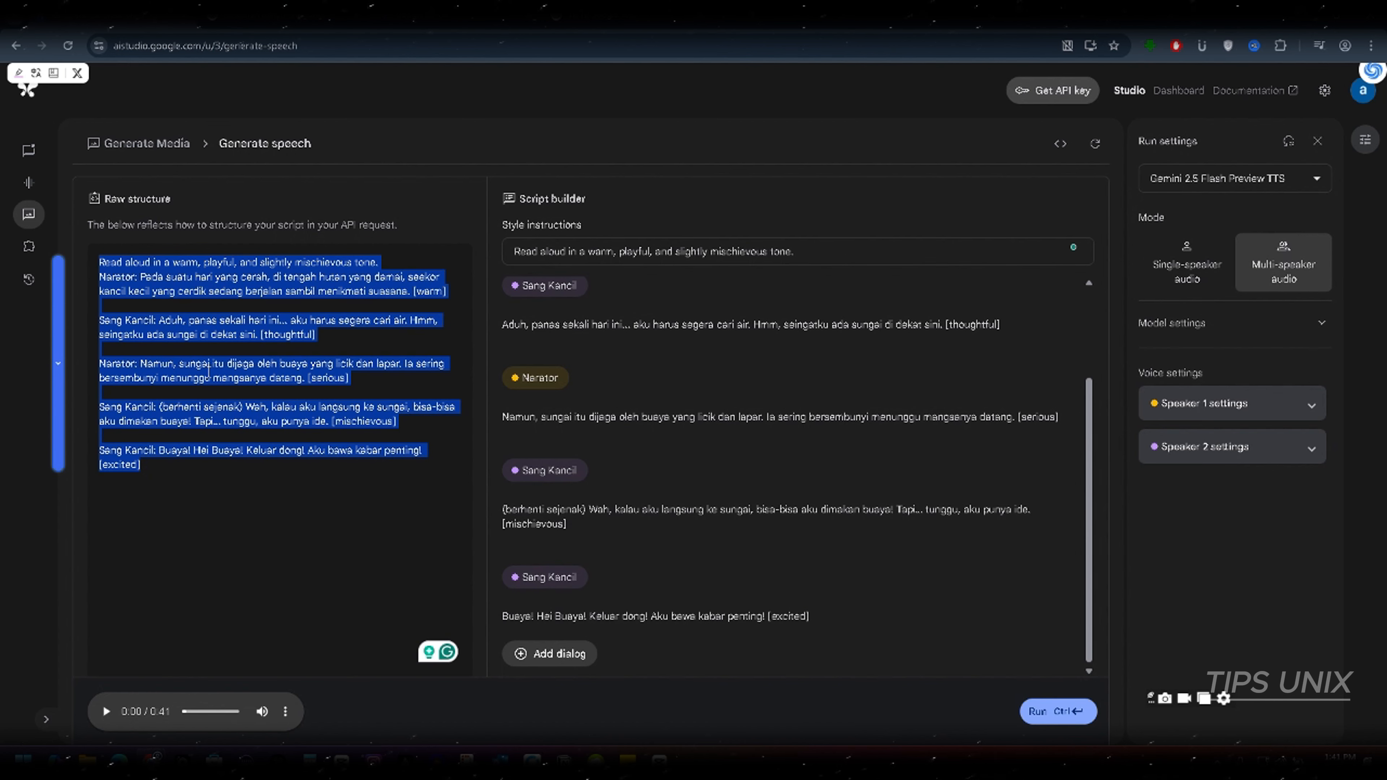
pyautogui.hotkey('ctrl', 'v')
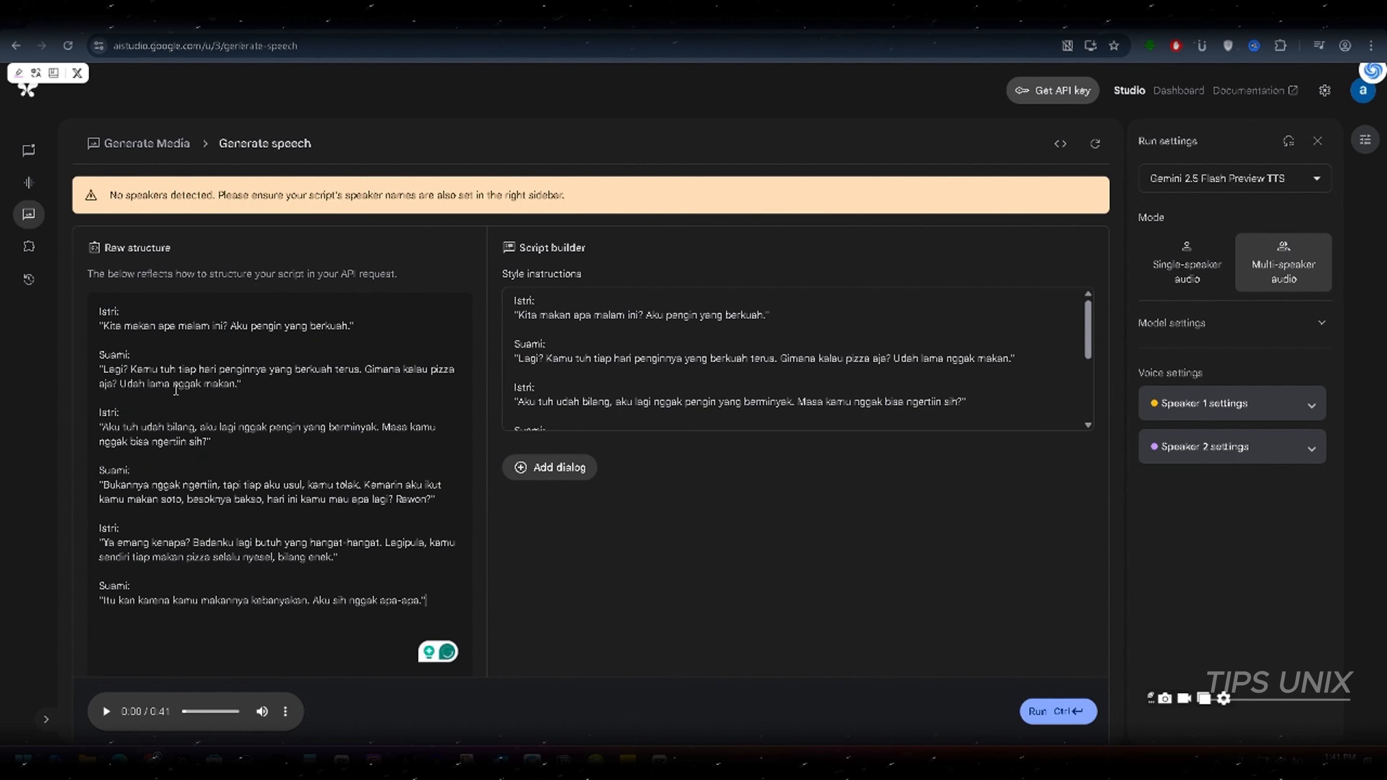
# Step: Expand the Speaker 1 settings and change the speaker's name to Istri
pyautogui.click(1168, 416)
pyautogui.doubleClick(1226, 461)
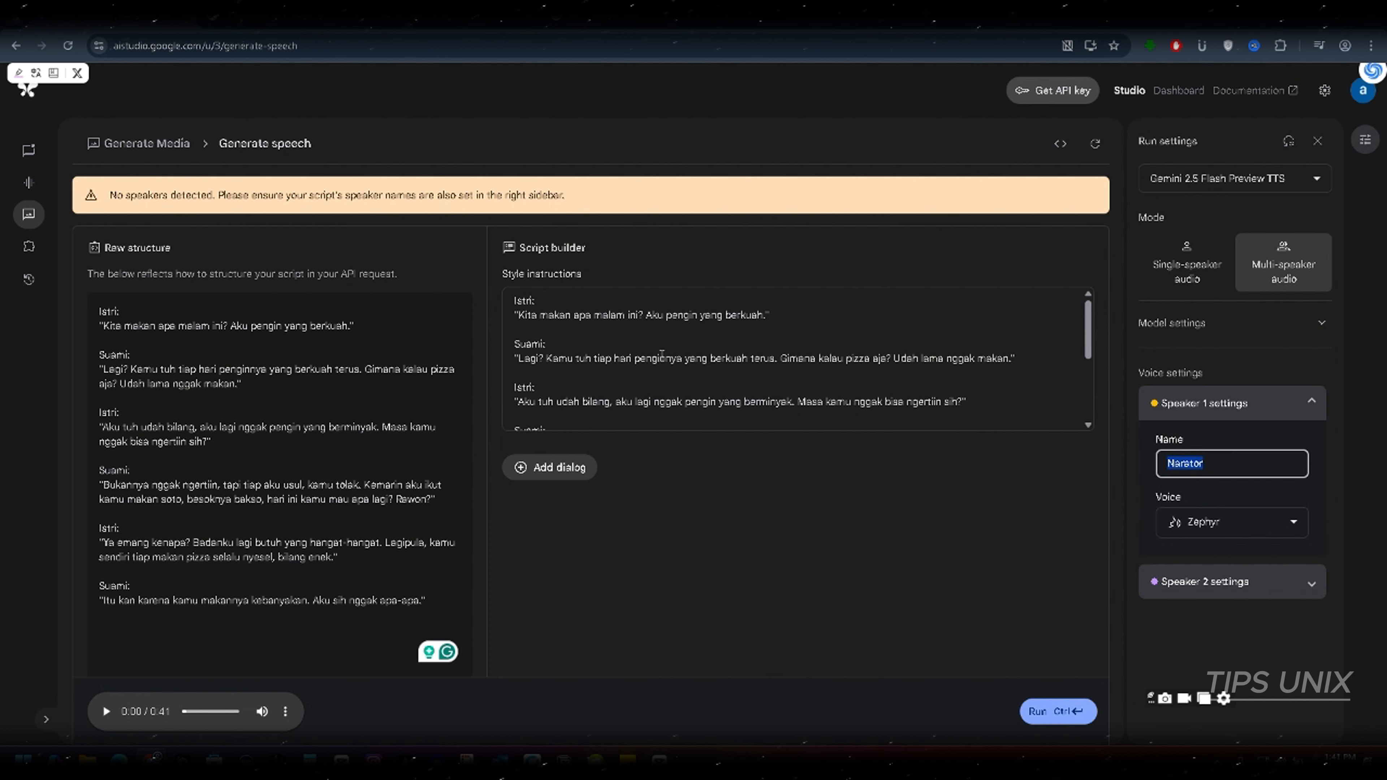
pyautogui.write('Istri')
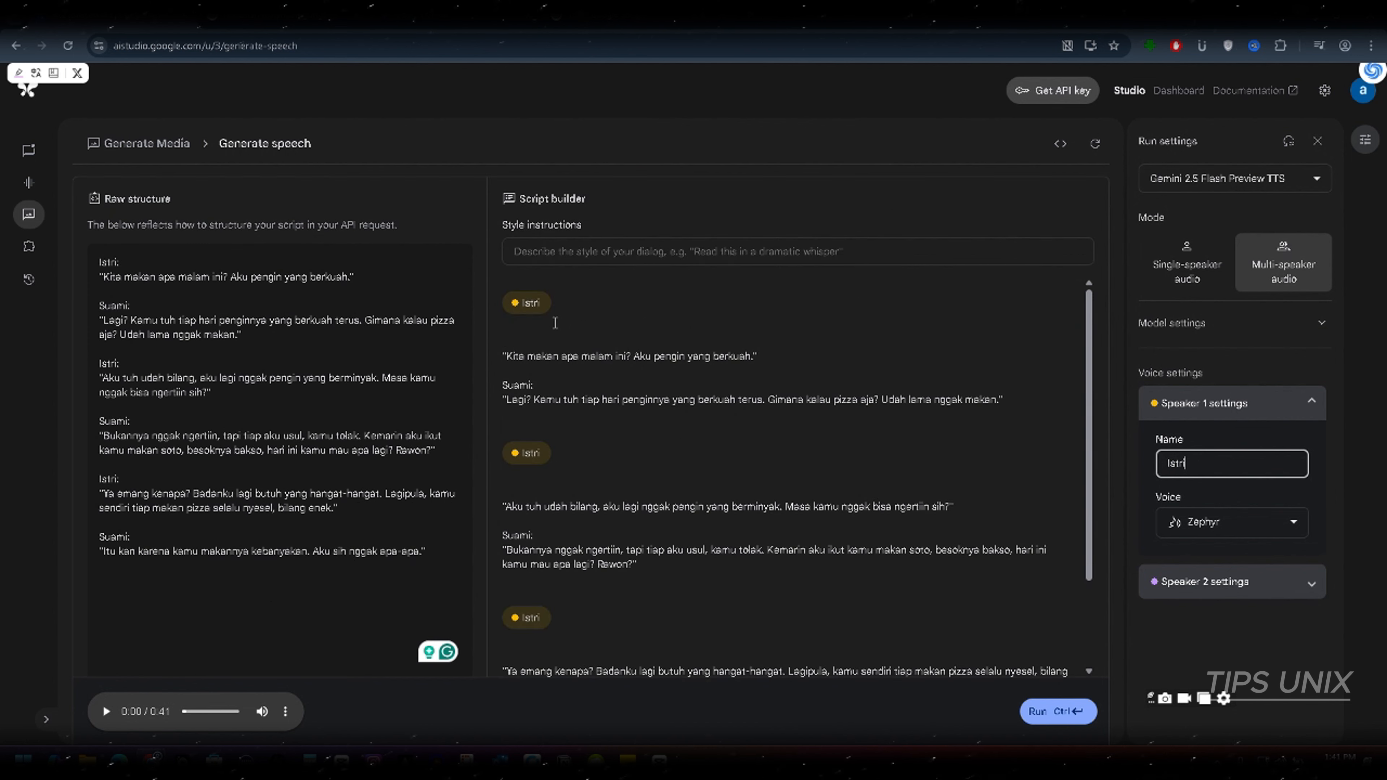
# Step: Expand the Speaker 2 settings and change the speaker's name to Suami
pyautogui.click(1201, 581)
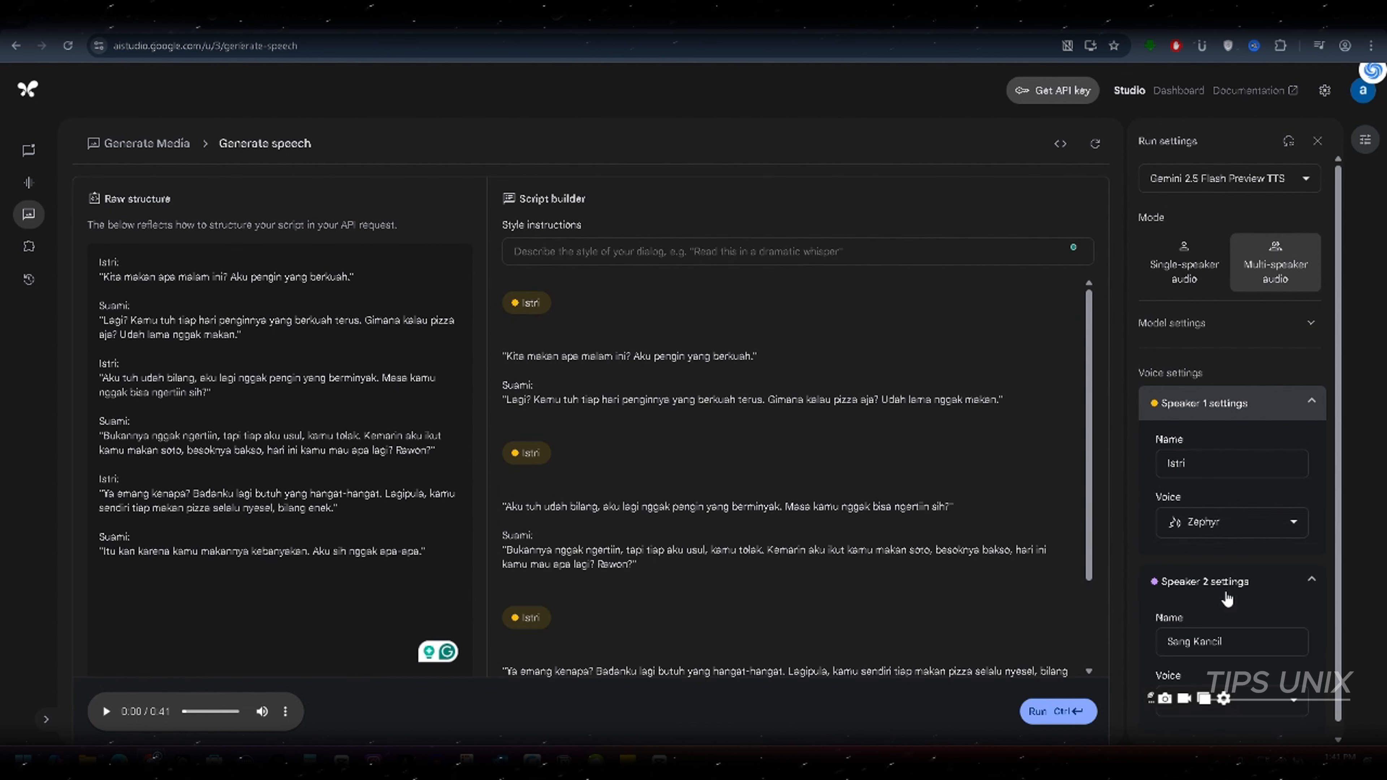
pyautogui.click(1231, 641)
pyautogui.moveTo(1231, 640); pyautogui.dragTo(1108, 637)
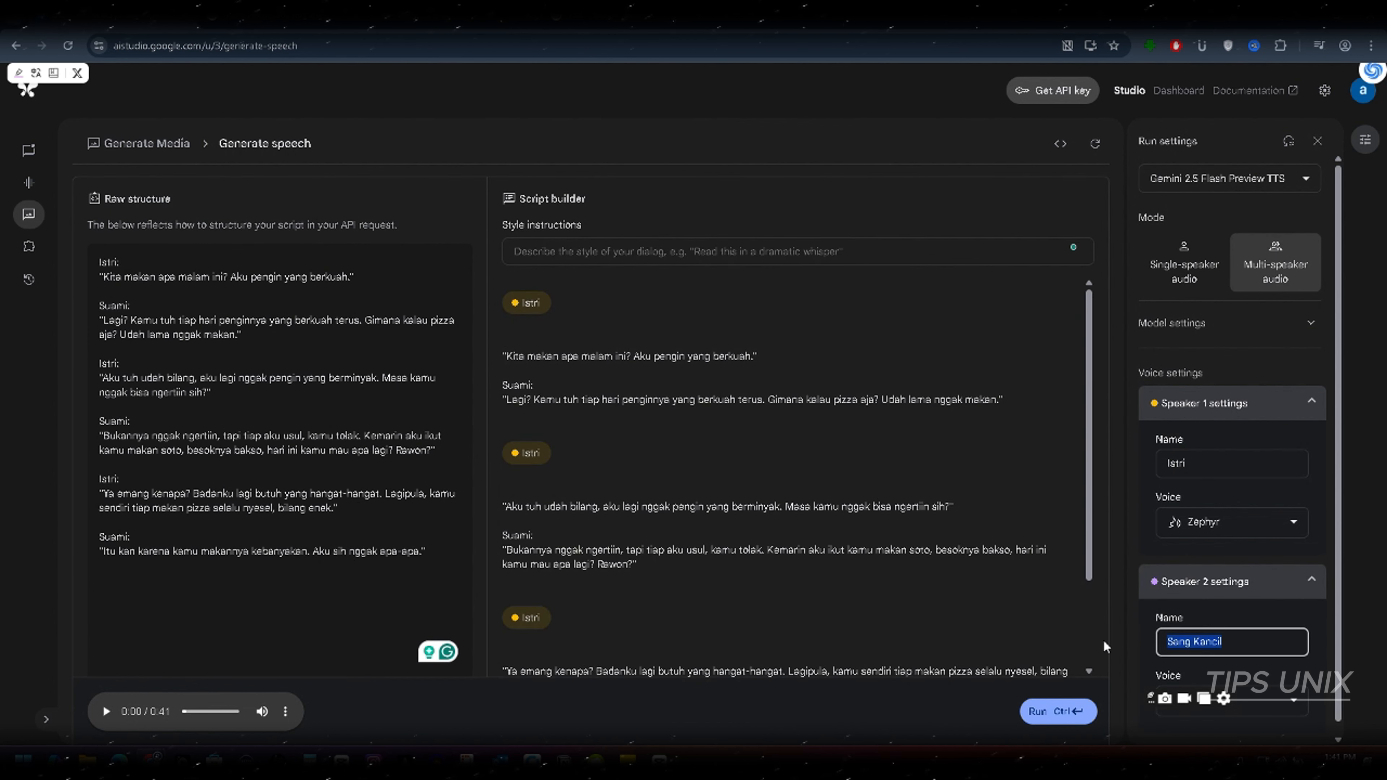
pyautogui.write('Suami')
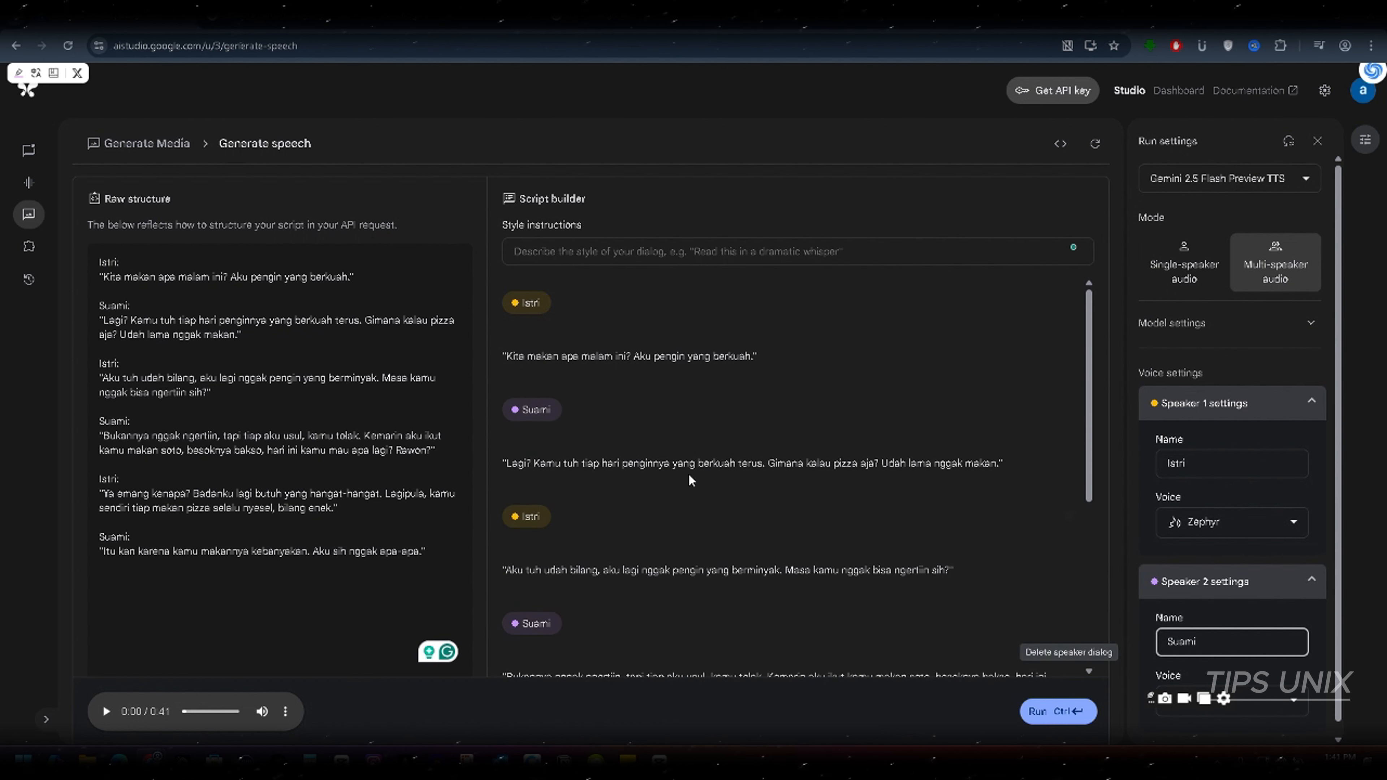
# Step: Generate the speech for the Istri and Suami dialogue, listen to it and pause the playback
pyautogui.click(1082, 719)
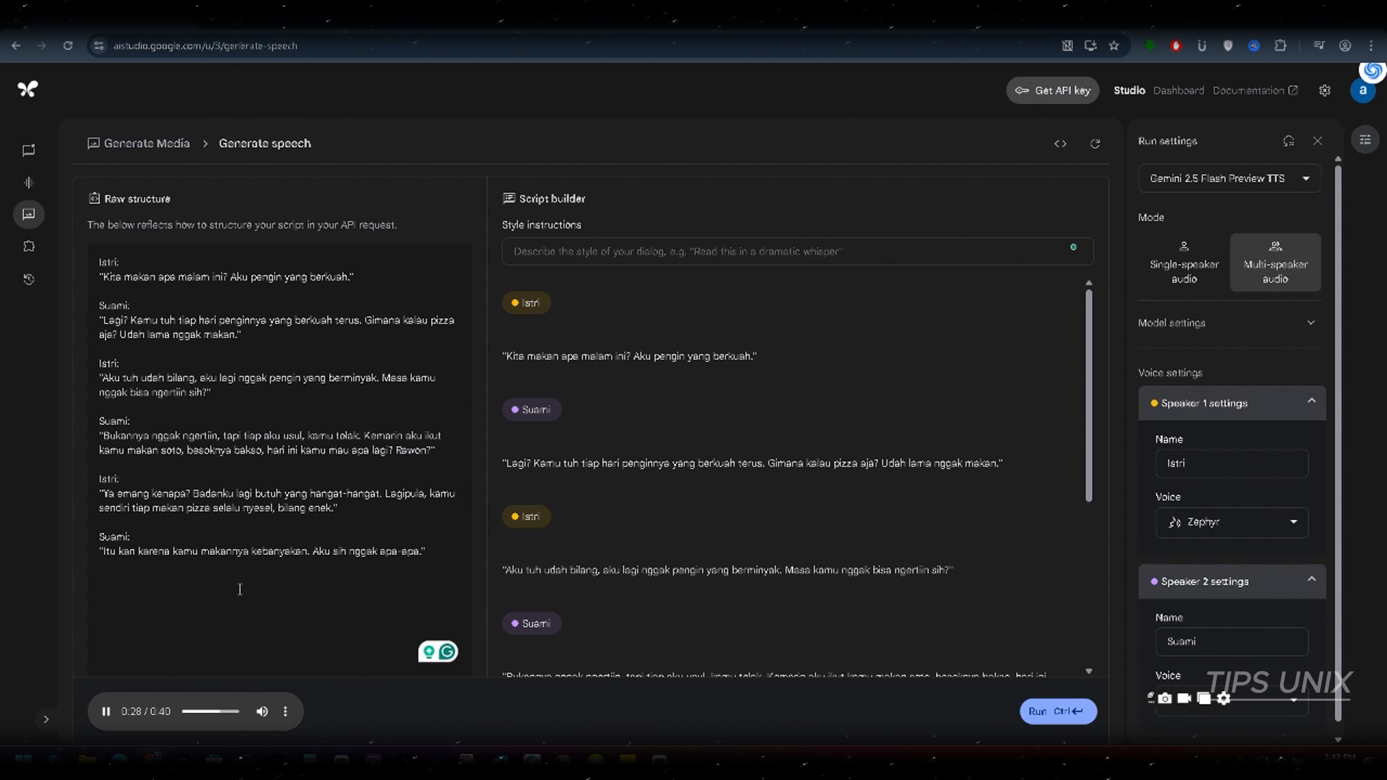
pyautogui.click(106, 711)
# Step: View the available text-to-speech models and close the list without changing the model
pyautogui.click(1262, 179)
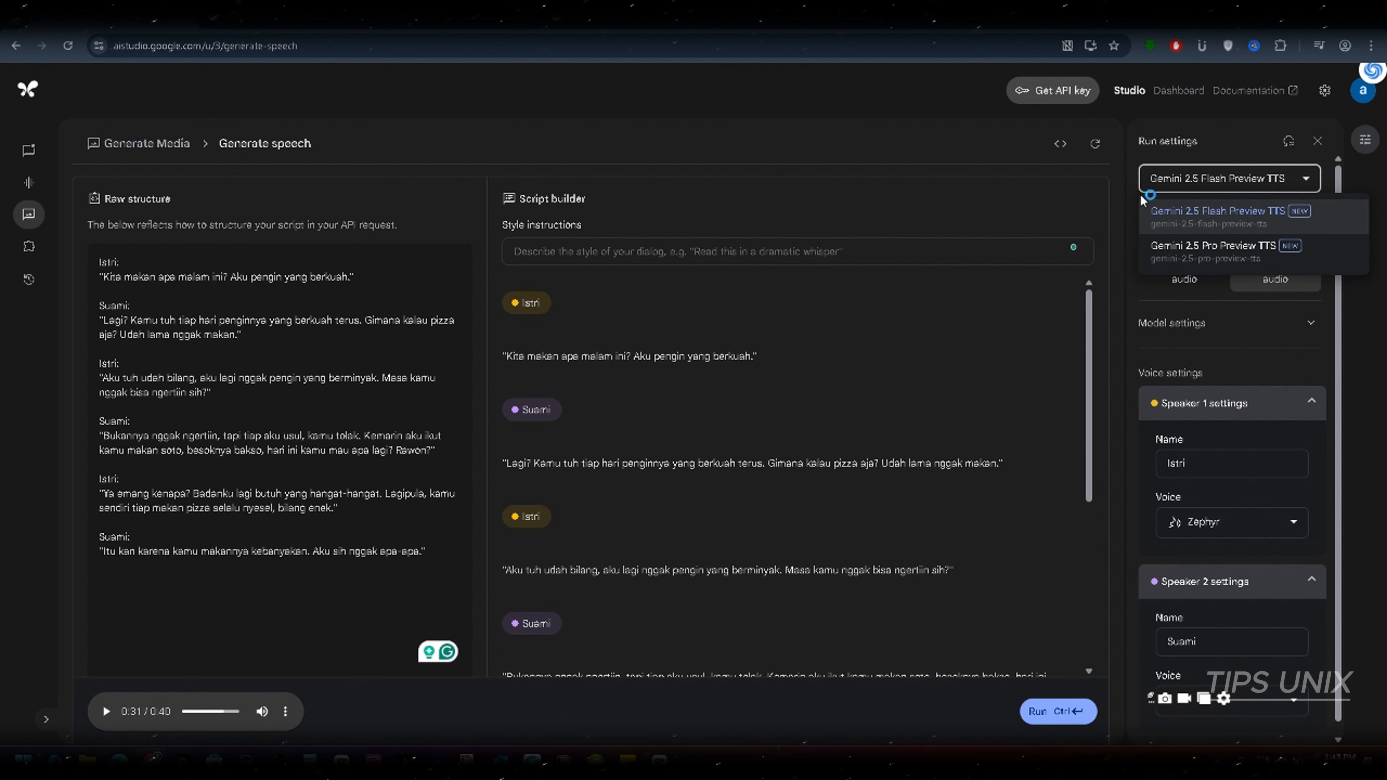
pyautogui.click(1126, 230)
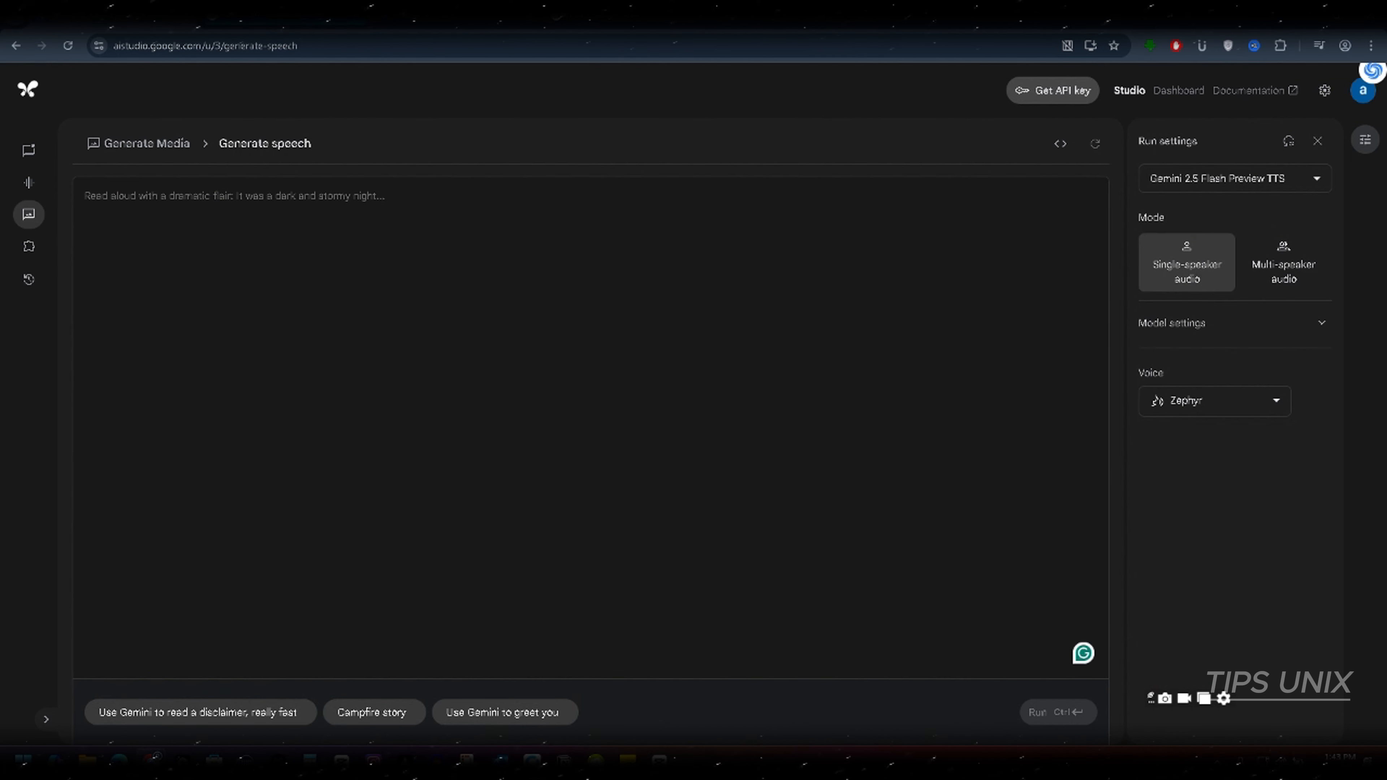
# Step: Copy the first five lines, through the [excited] line, from ChatGPT's Sang Kancil dan Buaya chat and paste them into Google AI Studio's speech prompt
pyautogui.click(115, 18)
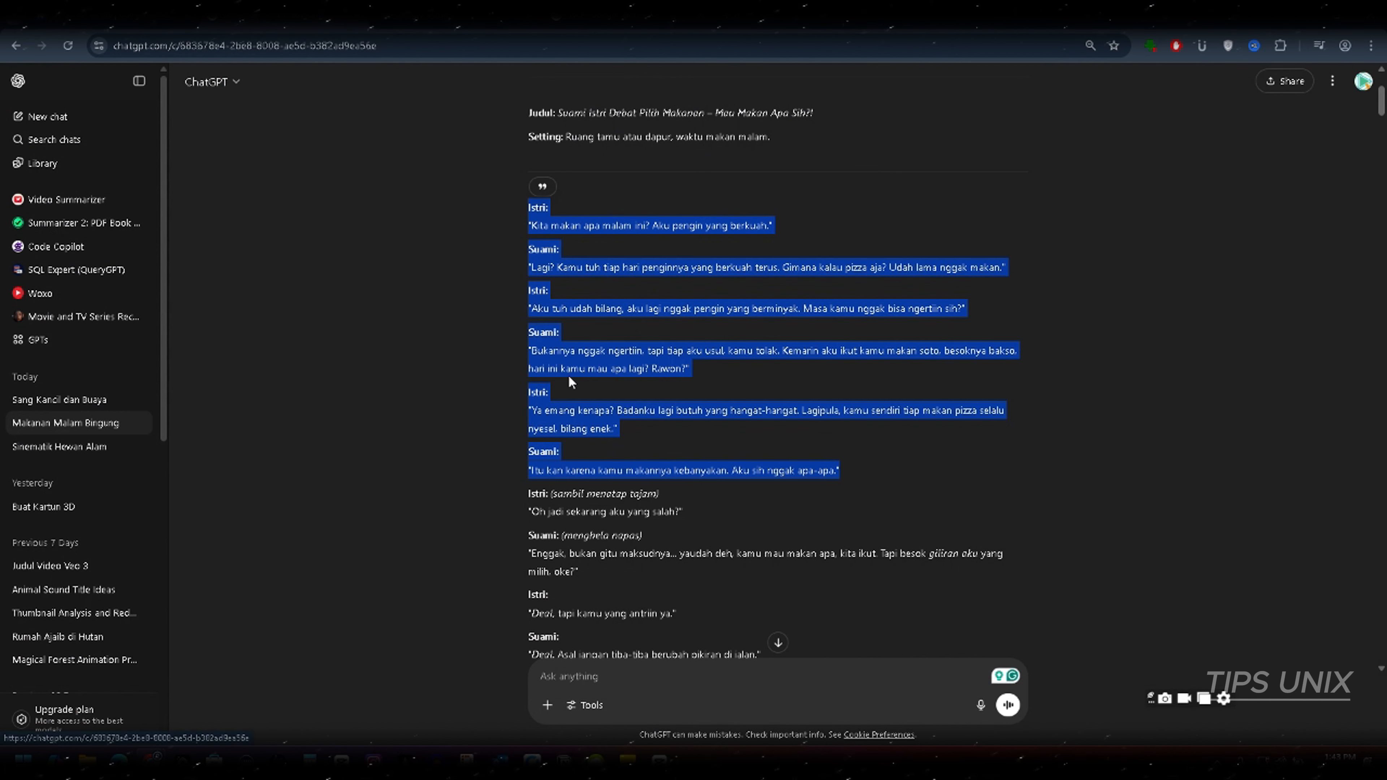
pyautogui.click(59, 399)
pyautogui.scroll(10, 634, 319)
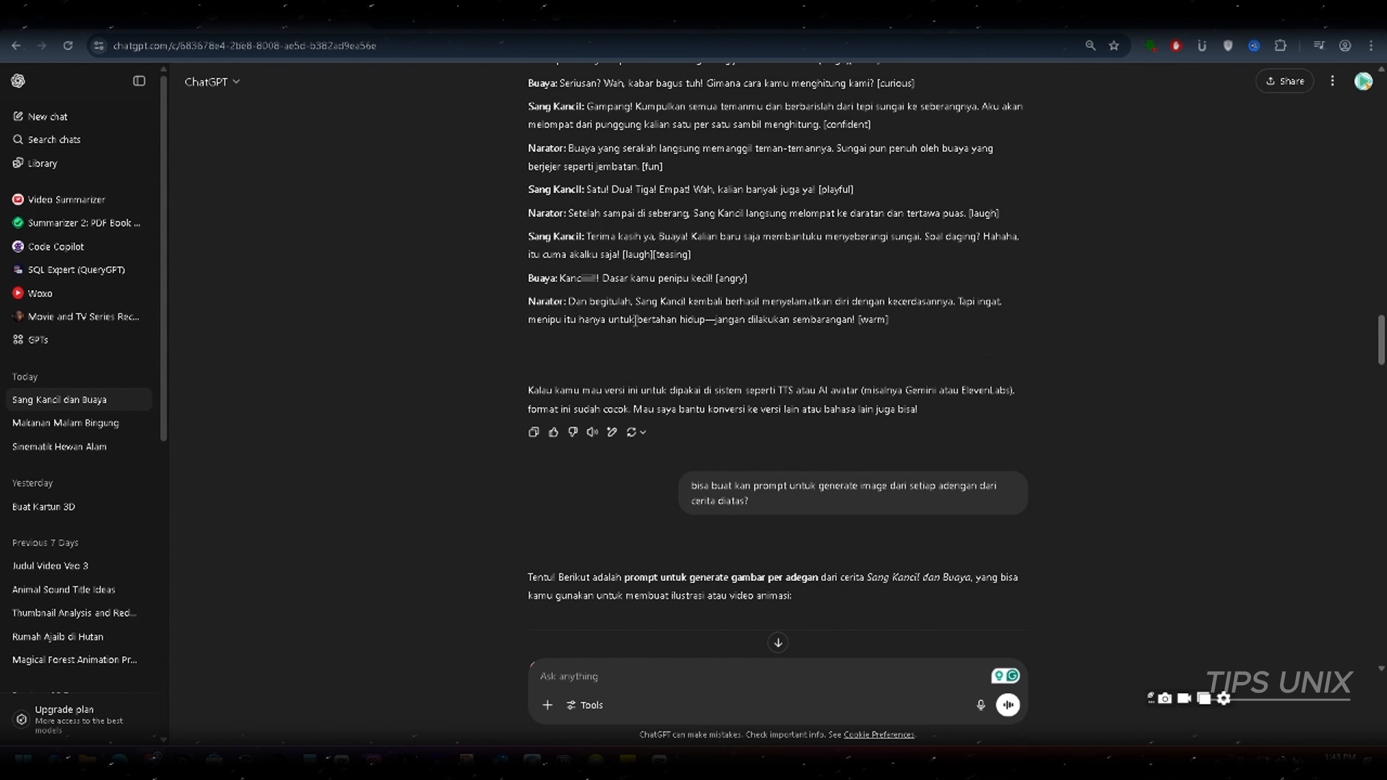
pyautogui.scroll(3, 542, 237)
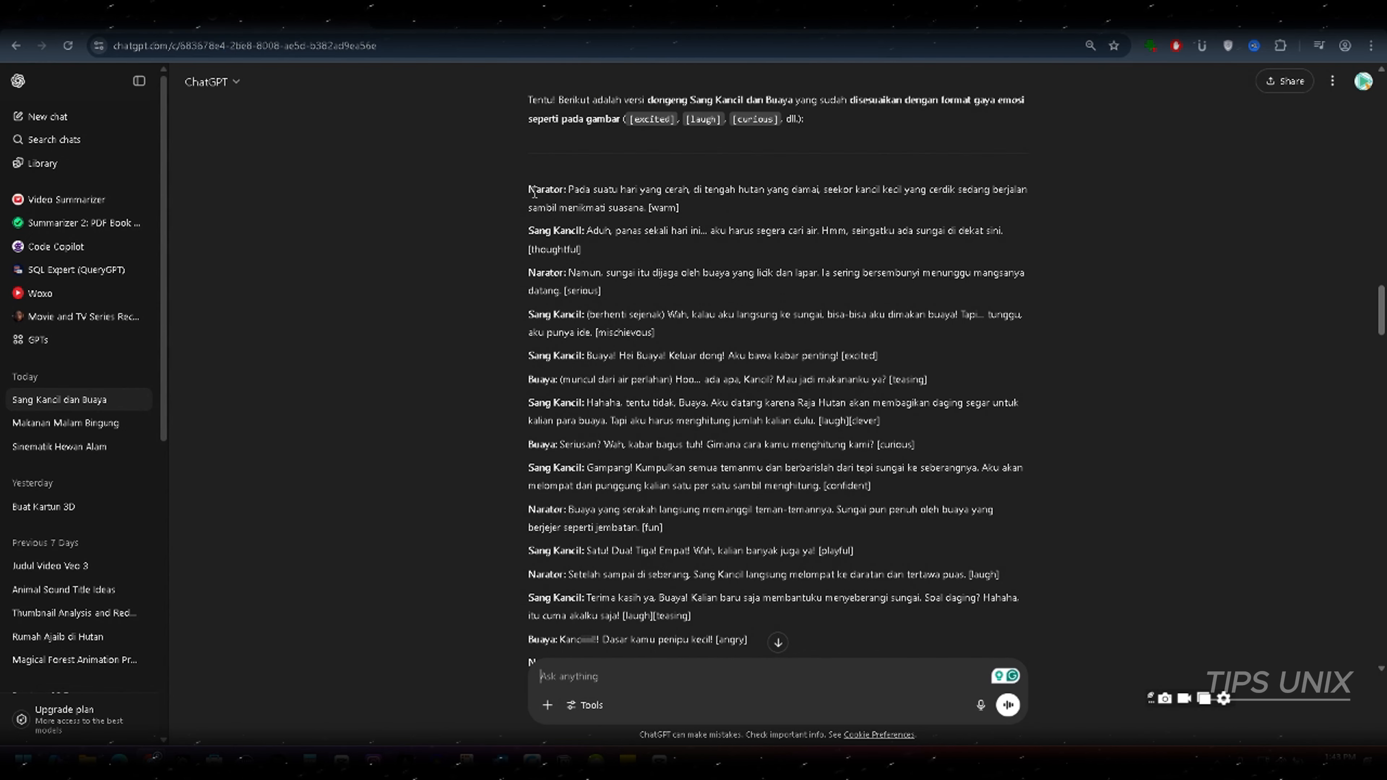
pyautogui.moveTo(528, 189); pyautogui.dragTo(922, 358)
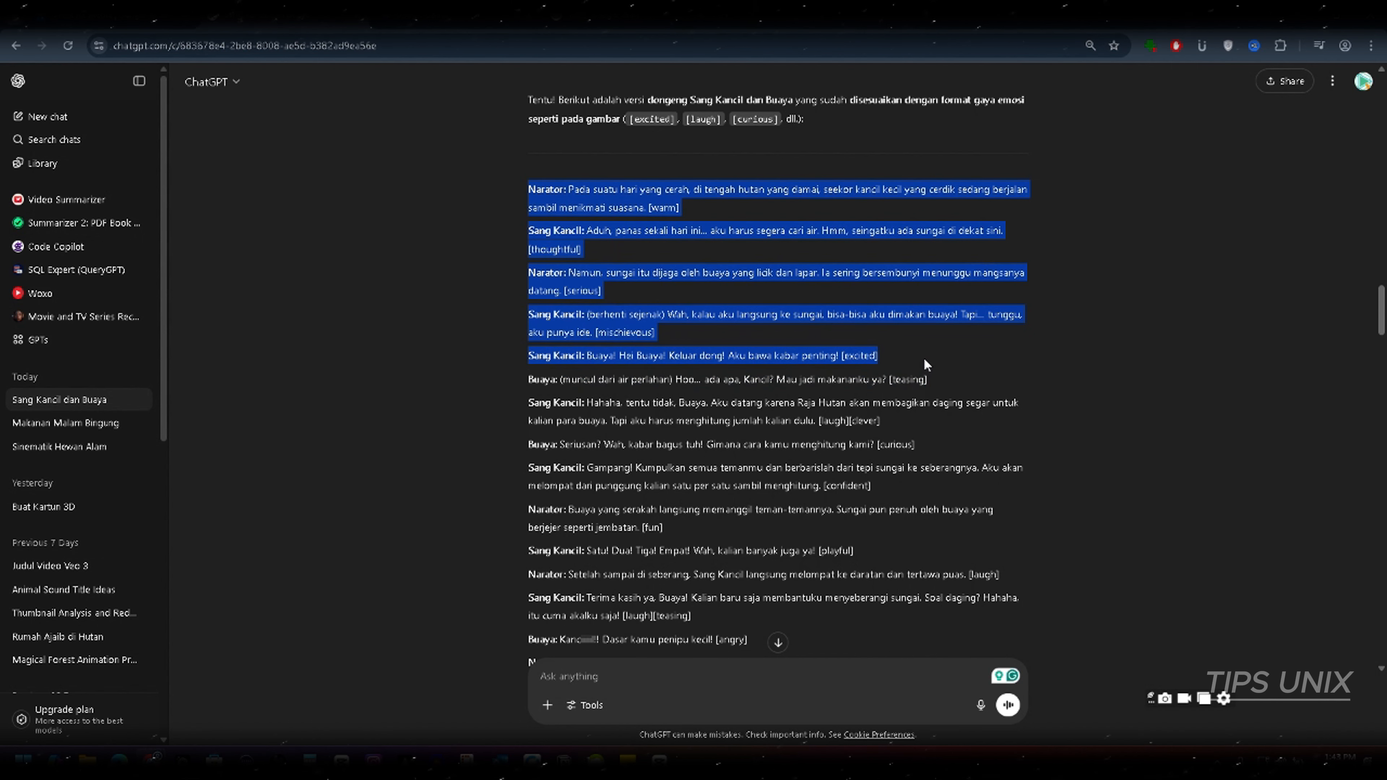
pyautogui.rightClick(847, 358)
pyautogui.click(884, 372)
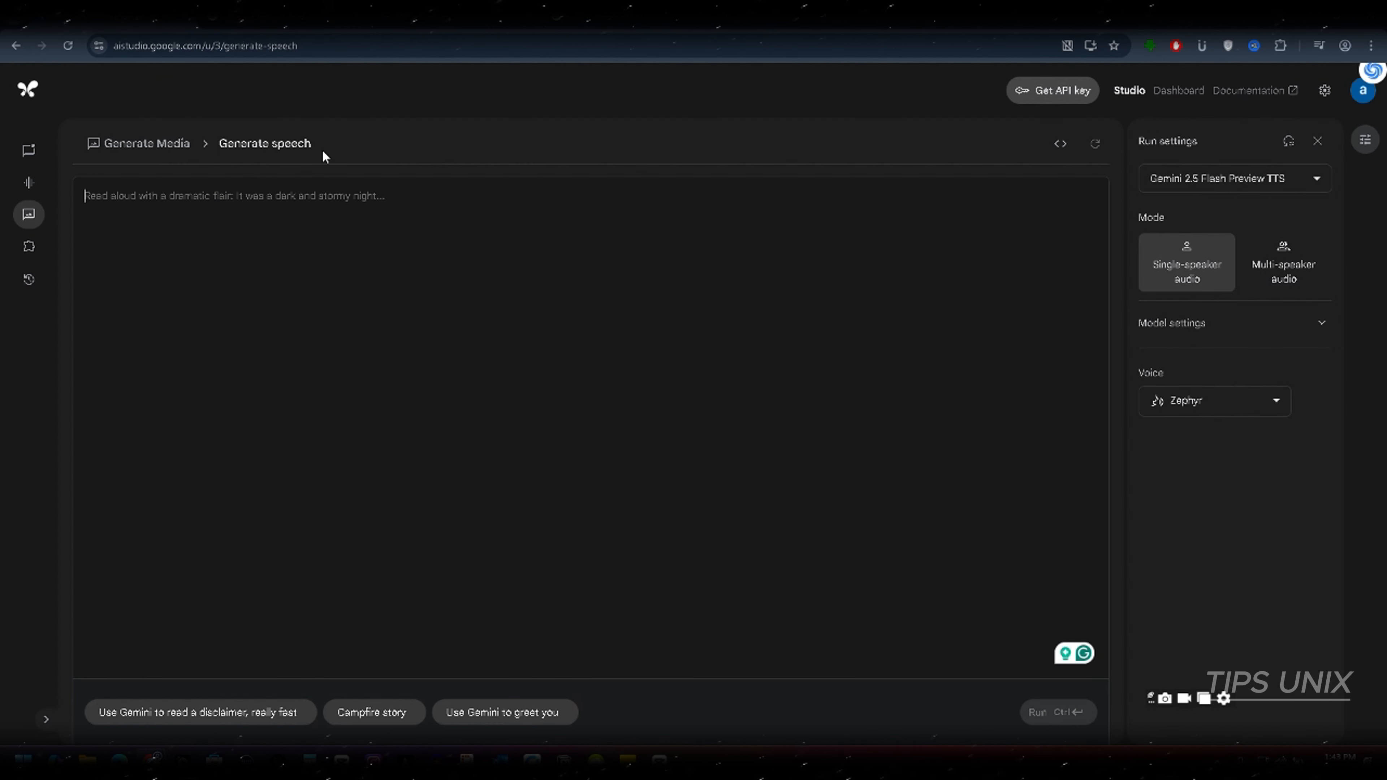
pyautogui.rightClick(364, 262)
pyautogui.click(412, 403)
# Step: Preview the Zephyr voice, generate the Sang Kancil story as single-speaker audio with it and pause the playback partway through
pyautogui.click(1196, 412)
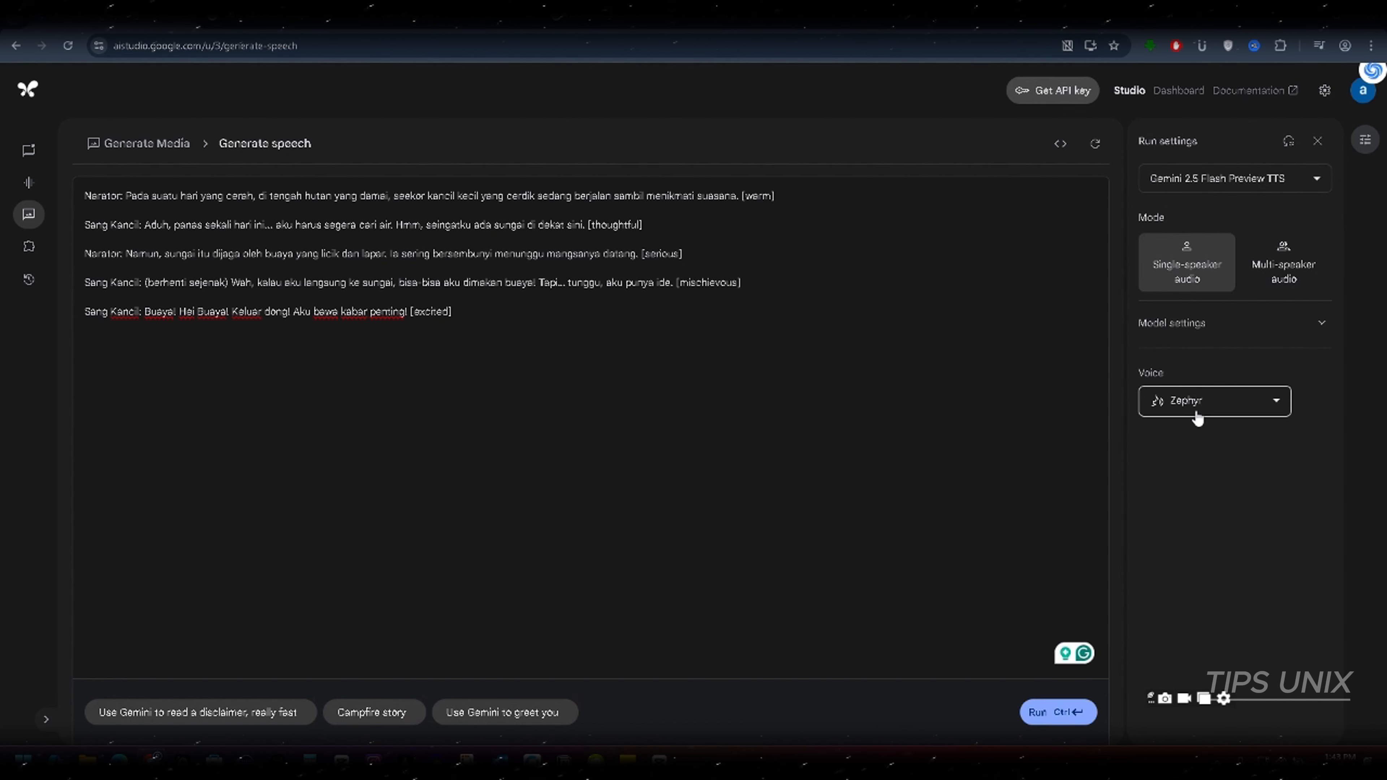
pyautogui.click(1166, 442)
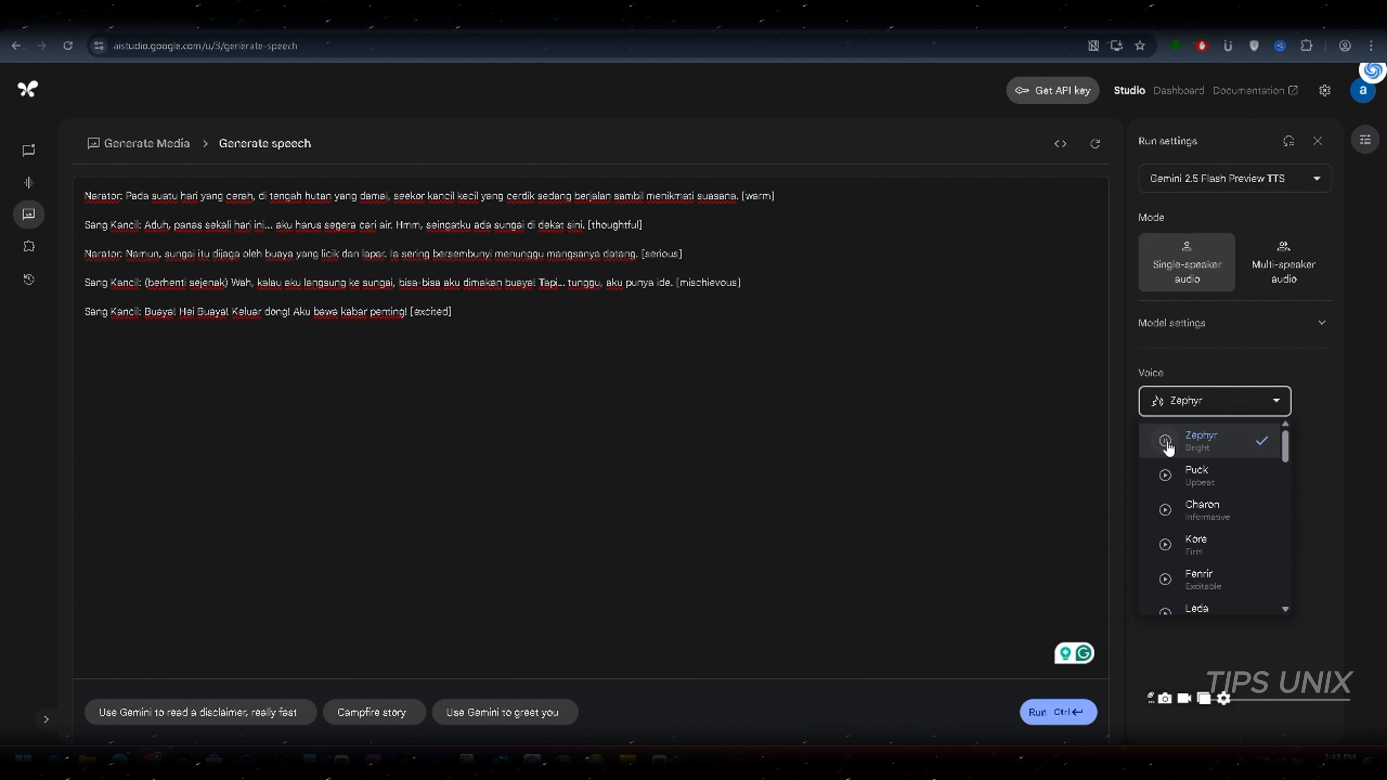
pyautogui.click(1166, 442)
pyautogui.click(1059, 718)
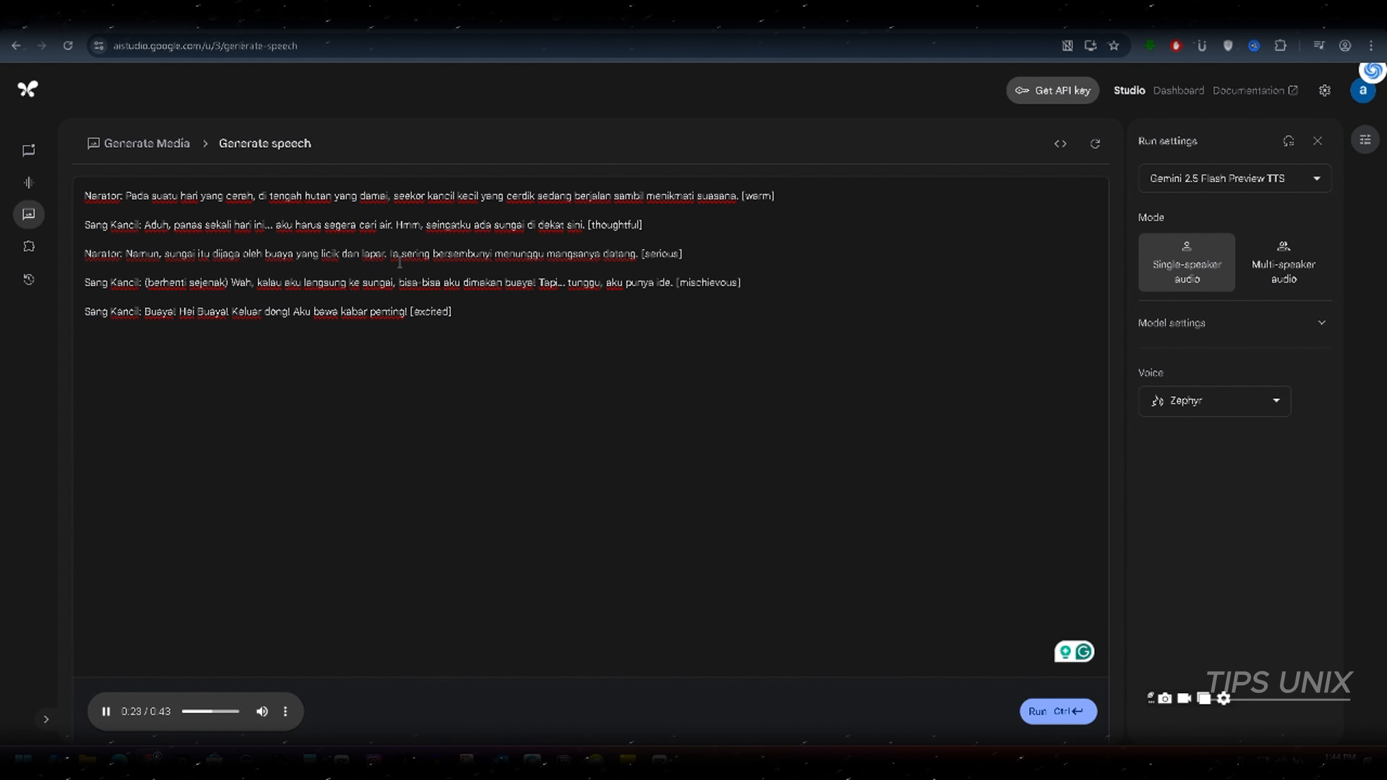
pyautogui.click(107, 713)
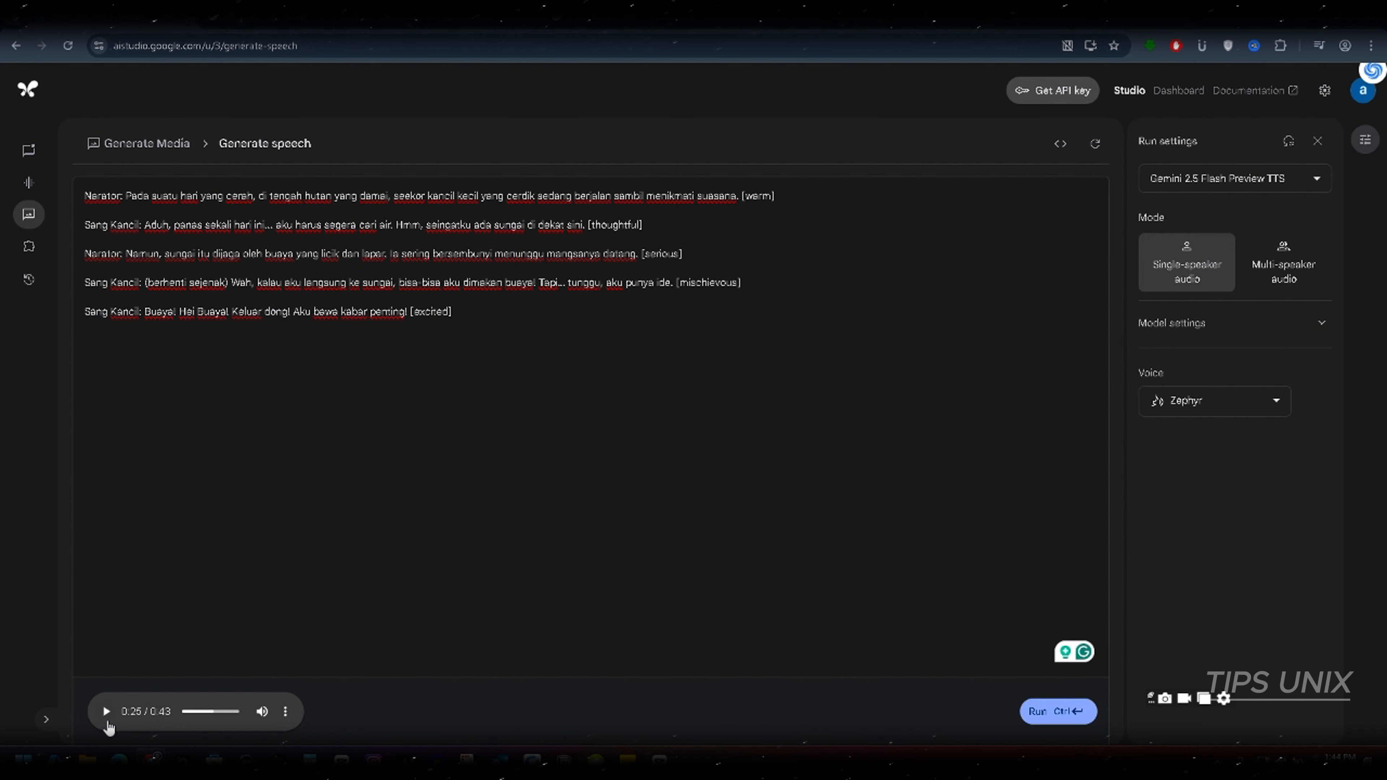